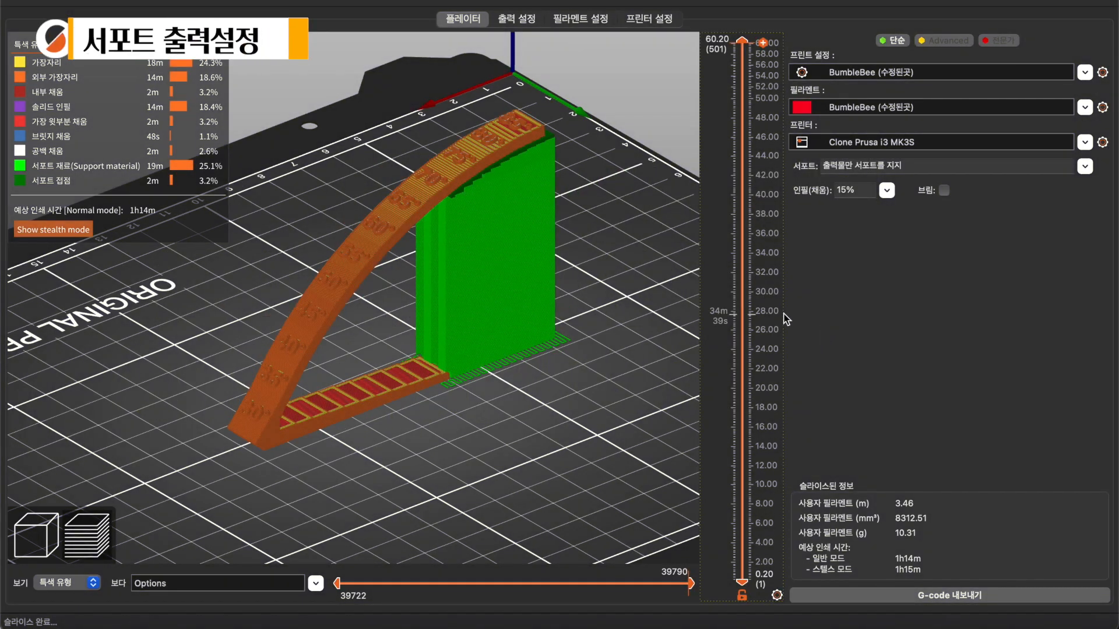
Show the support material print settings in expert mode (전문가)
{"action": "left_click", "coordinate": [518, 21]}
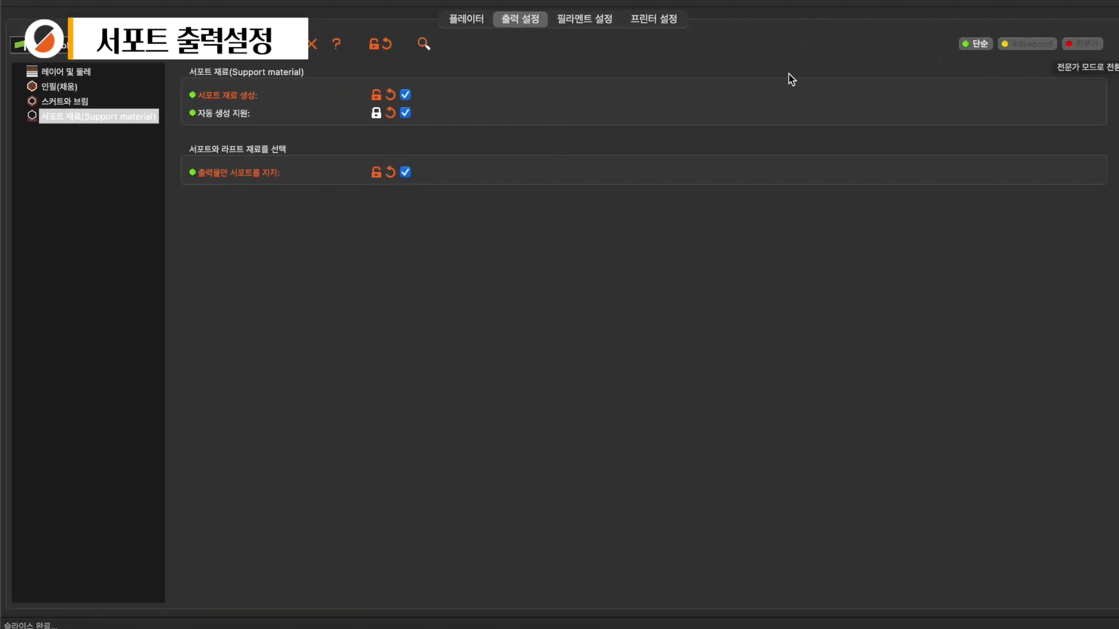
{"action": "left_click", "coordinate": [1076, 46]}
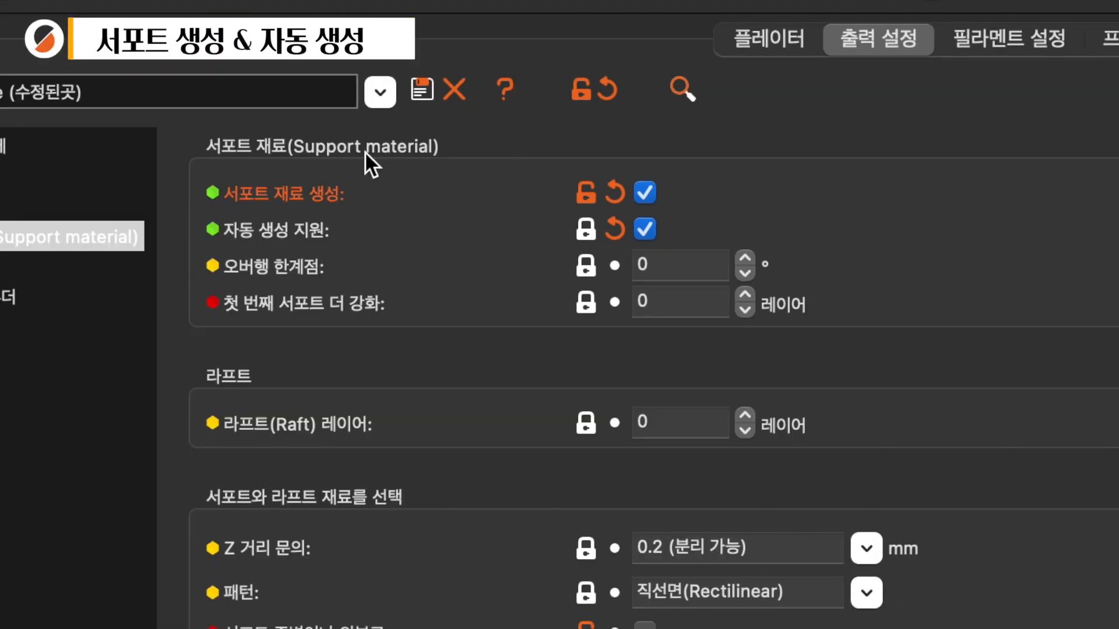
Disable support material generation (서포트 재료 생성) and inspect the overhang test model in the sliced preview
{"action": "left_click", "coordinate": [643, 192]}
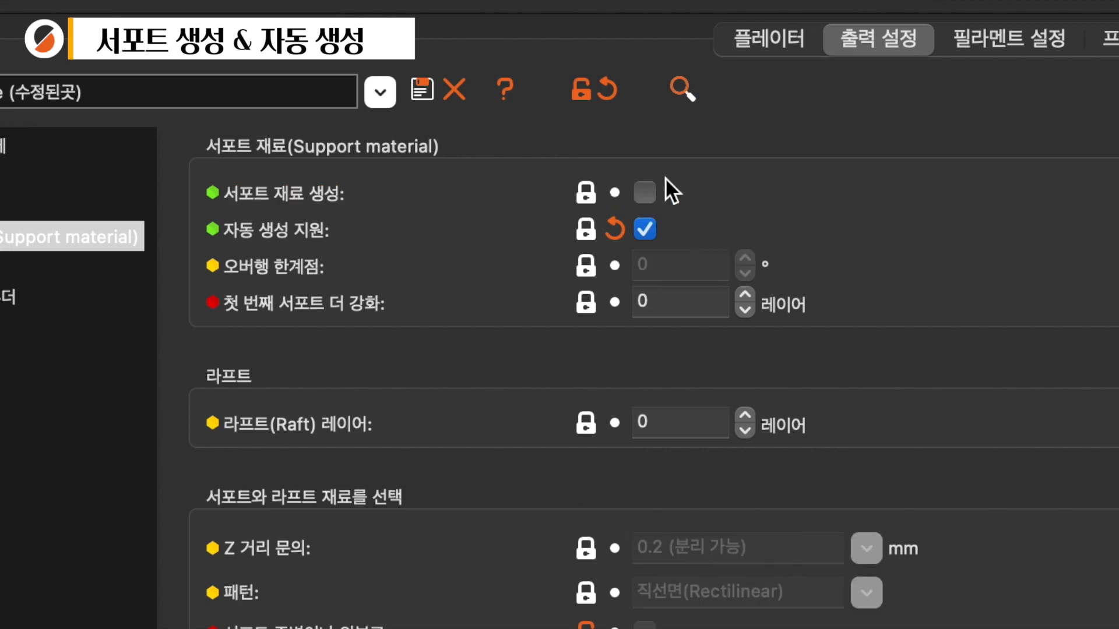
{"action": "left_click", "coordinate": [781, 39]}
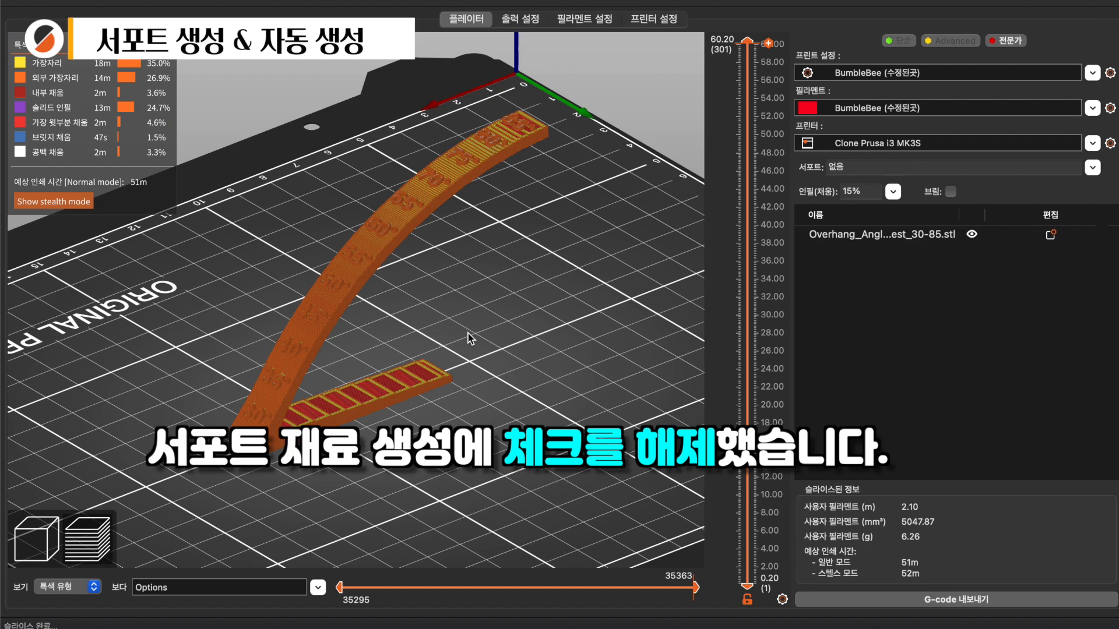
{"action": "left_click_drag", "start_coordinate": [467, 334], "coordinate": [490, 338]}
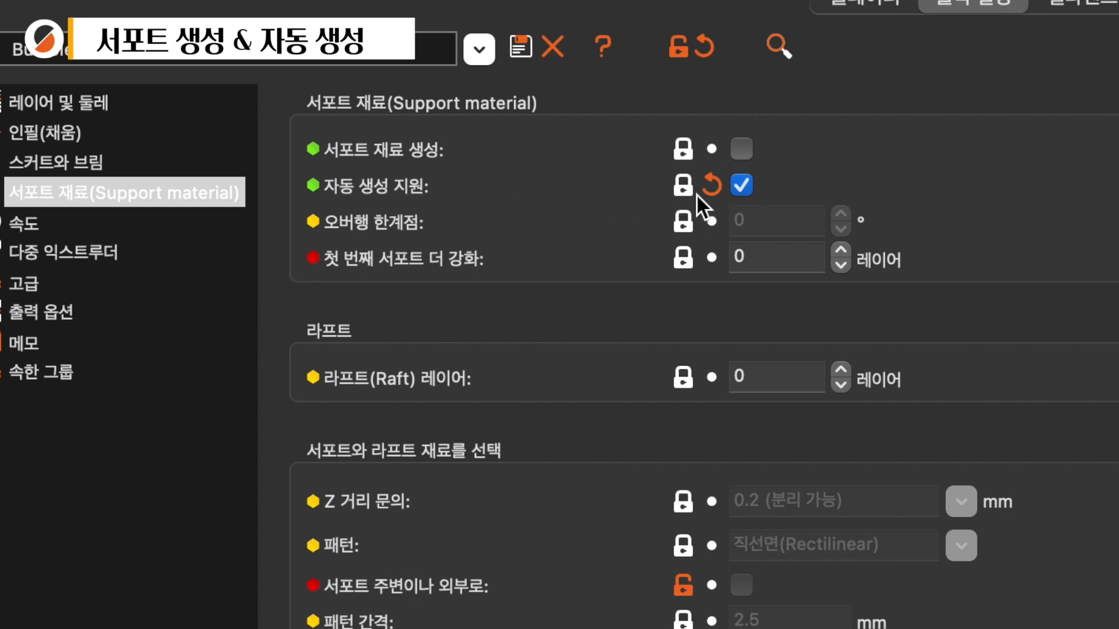
Enable support material generation (서포트 재료 생성) and decline the suggested adjustment of the bridging perimeter setting
{"action": "left_click", "coordinate": [741, 150]}
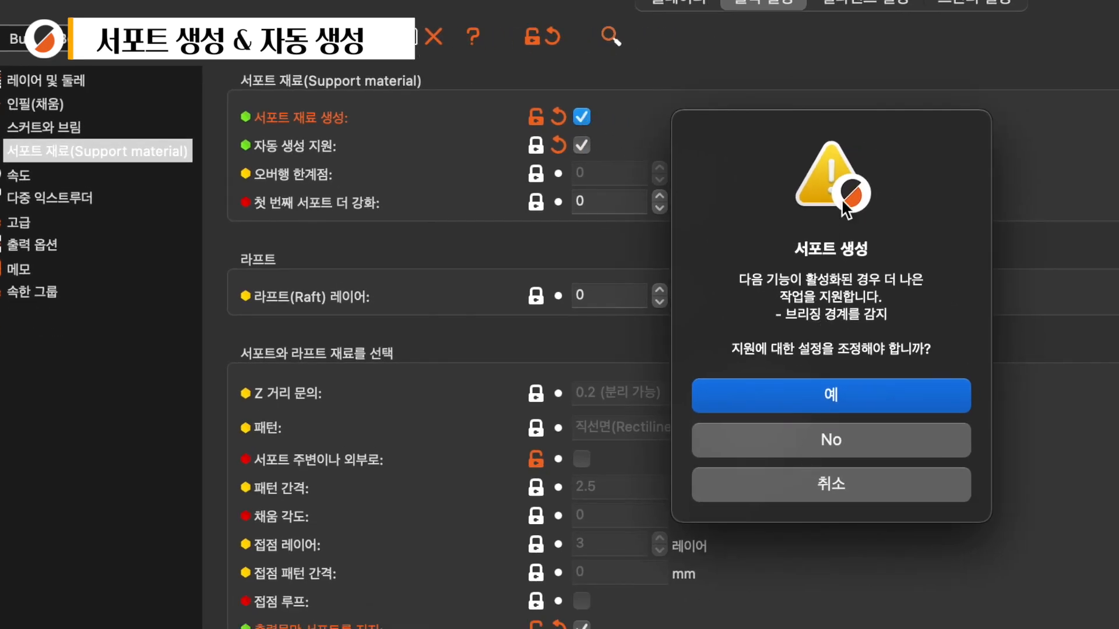
{"action": "left_click", "coordinate": [841, 444]}
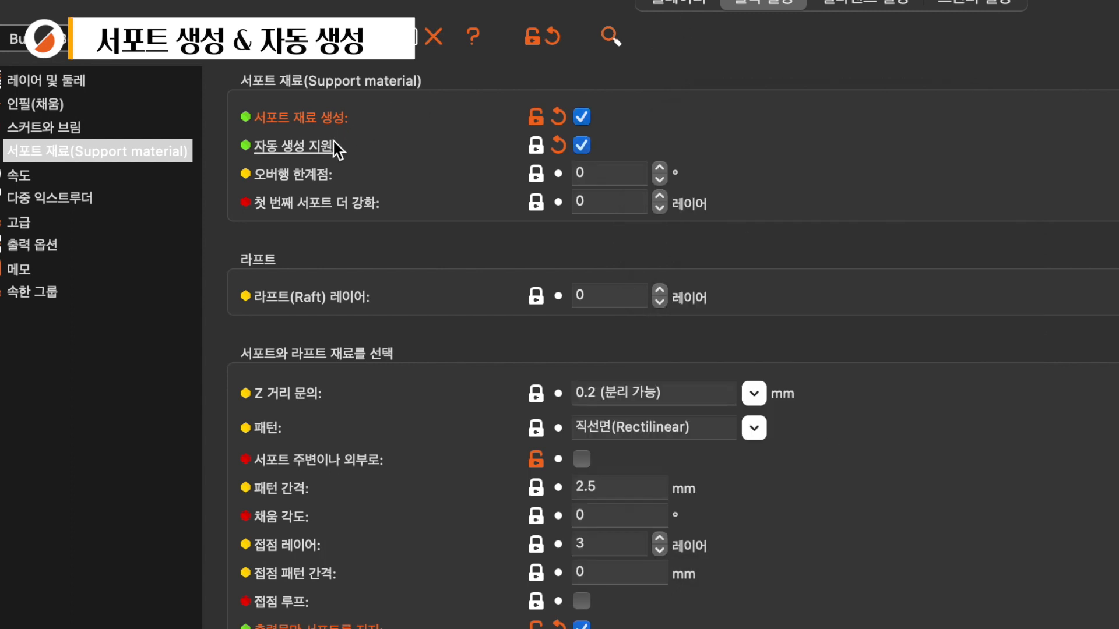
Disable auto-generated supports (자동 생성 지원) and inspect the sliced model from a lower angle
{"action": "left_click", "coordinate": [582, 146]}
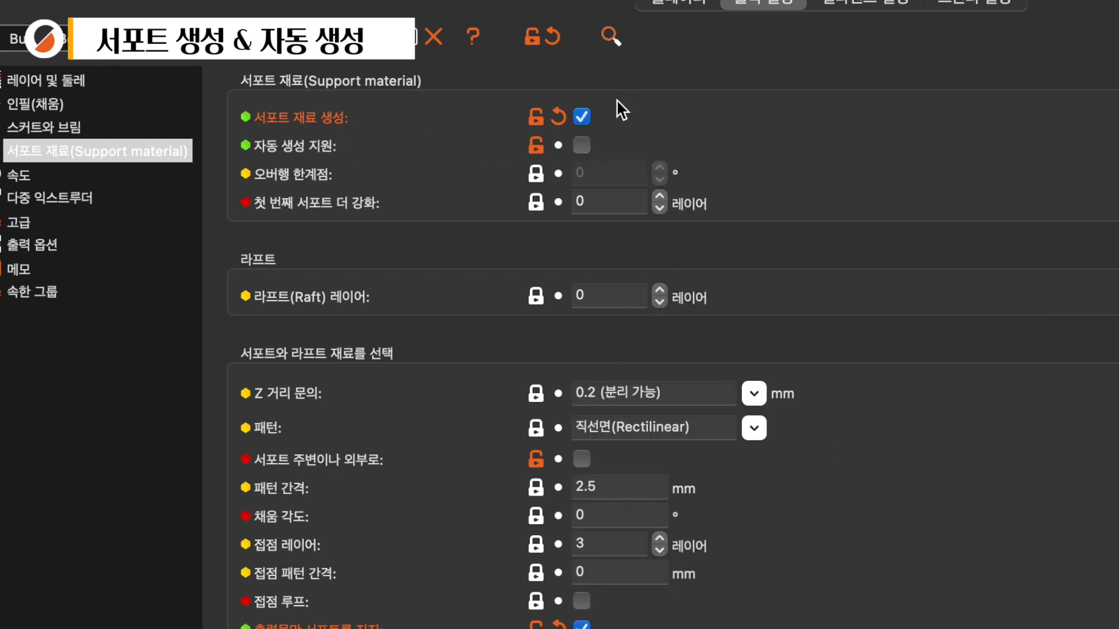
{"action": "left_click", "coordinate": [678, 5]}
{"action": "mouse_move", "coordinate": [672, 346]}
{"action": "left_mouse_down"}
{"action": "mouse_move", "coordinate": [604, 336]}
{"action": "mouse_move", "coordinate": [585, 309]}
{"action": "mouse_move", "coordinate": [692, 340]}
{"action": "mouse_move", "coordinate": [664, 340]}
{"action": "left_mouse_up"}
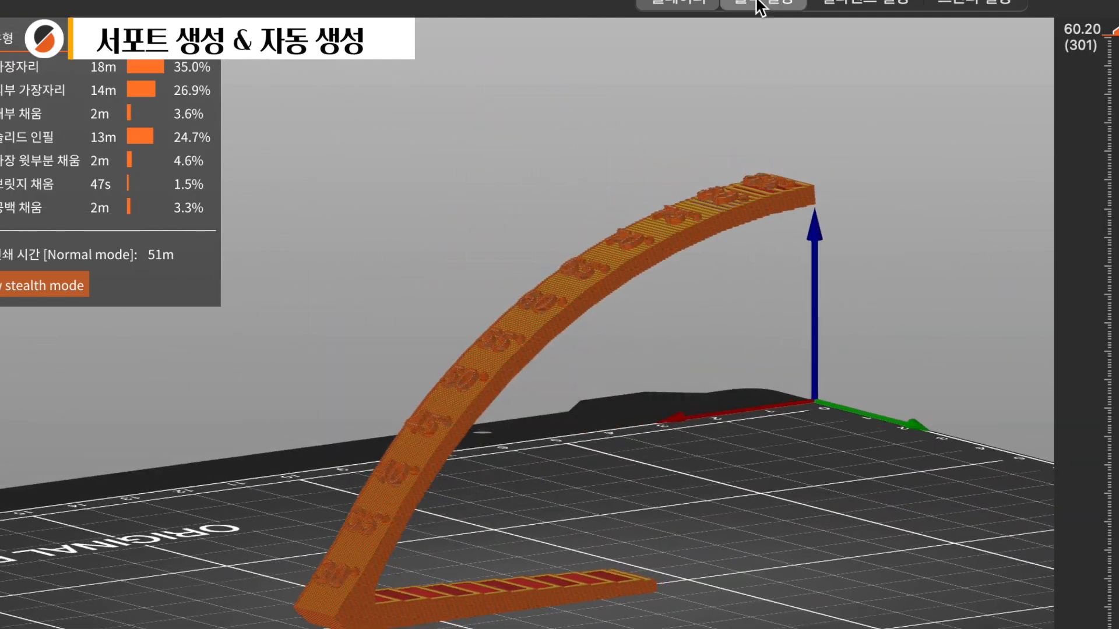
Enable auto-generated supports (자동 생성 지원) and inspect the supports under the arch in the sliced preview
{"action": "left_click", "coordinate": [760, 4]}
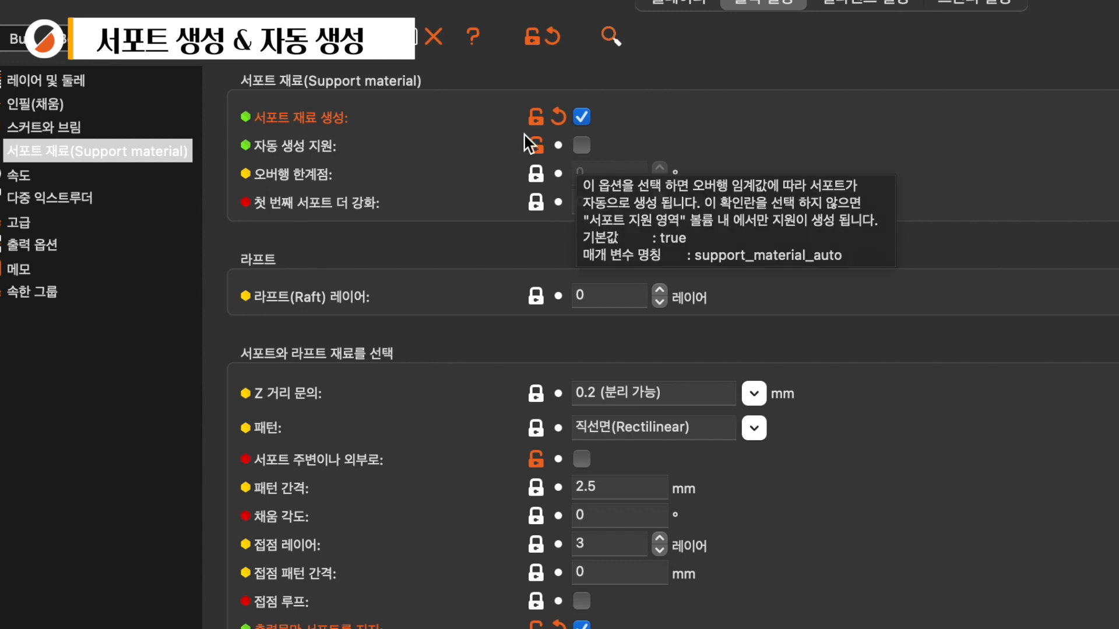
{"action": "left_click", "coordinate": [582, 145]}
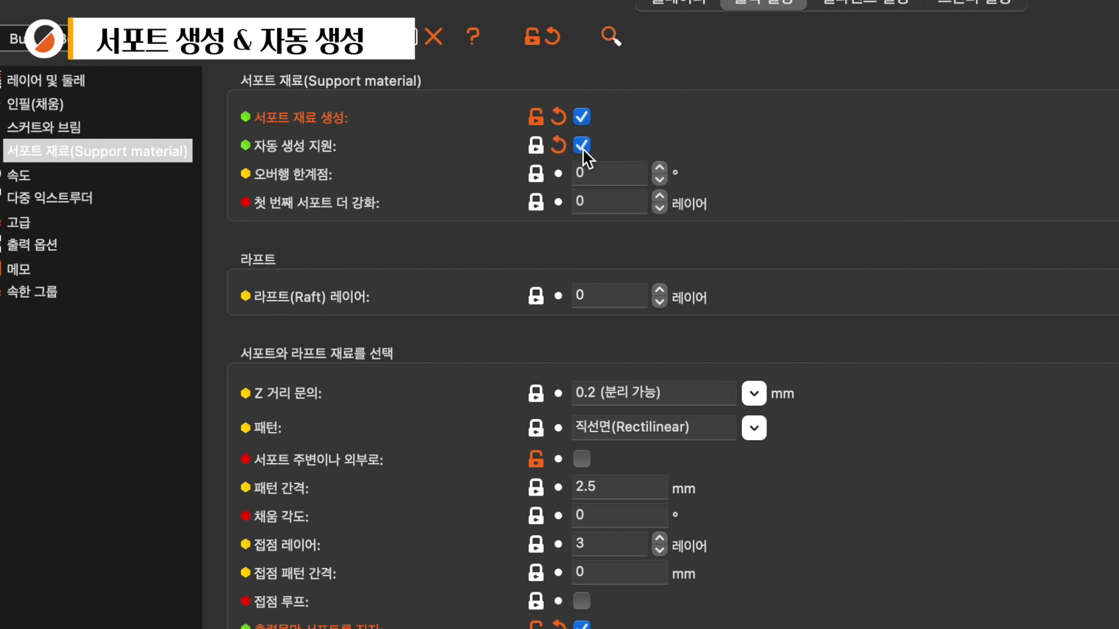
{"action": "left_click", "coordinate": [680, 3]}
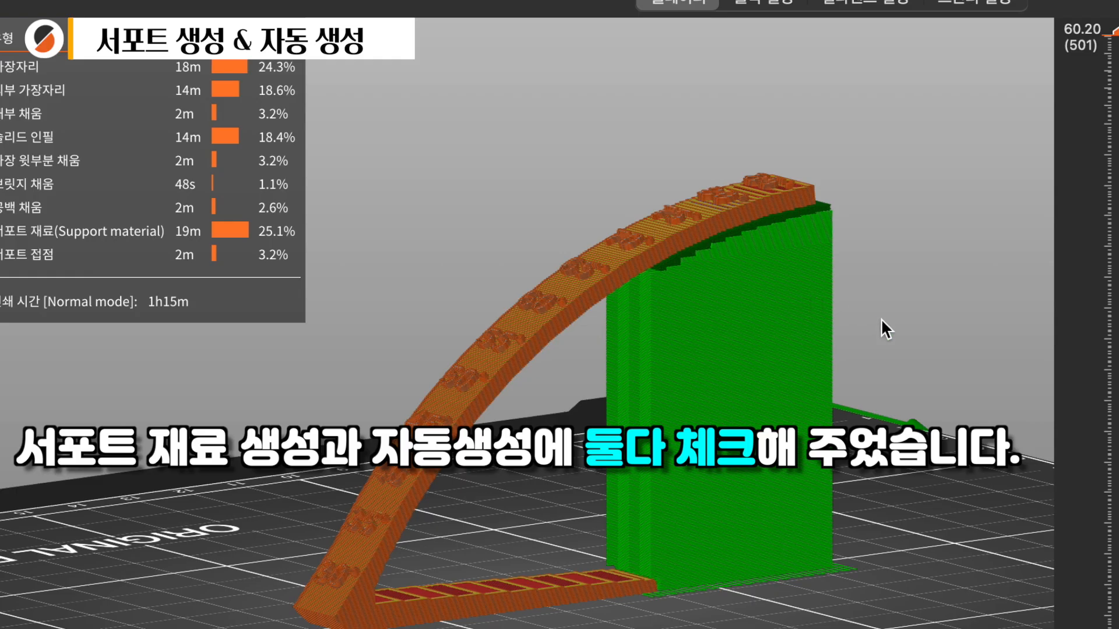
{"action": "mouse_move", "coordinate": [840, 312]}
{"action": "left_mouse_down"}
{"action": "mouse_move", "coordinate": [754, 318]}
{"action": "mouse_move", "coordinate": [858, 316]}
{"action": "left_mouse_up"}
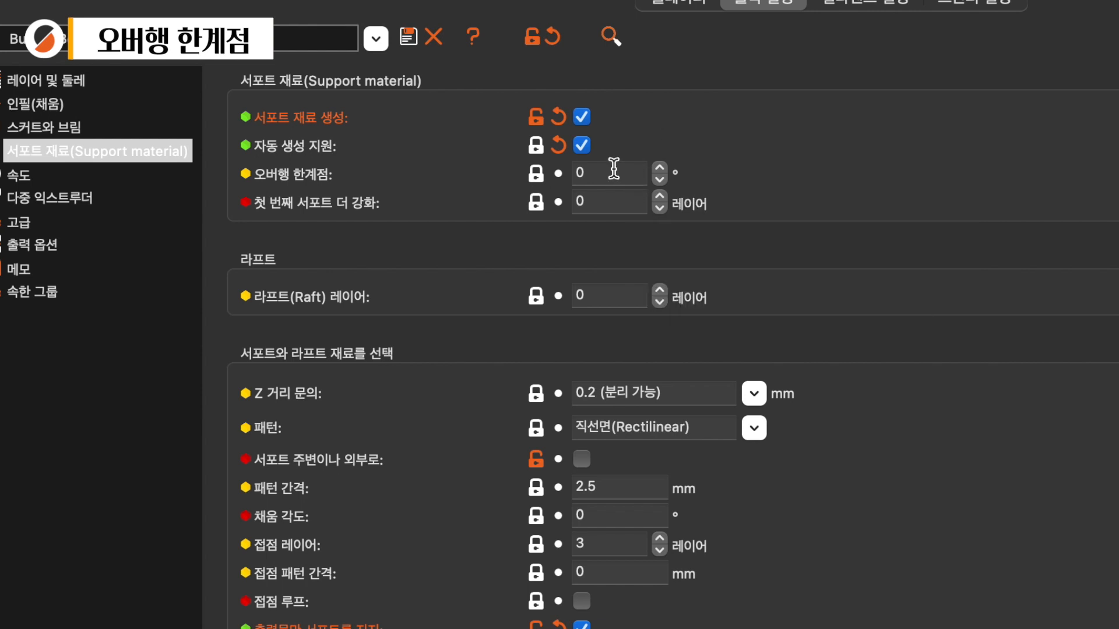
Examine which marked angles of the overhang test model receive supports with the current overhang threshold
{"action": "mouse_move", "coordinate": [614, 169]}
{"action": "left_click", "coordinate": [678, 2]}
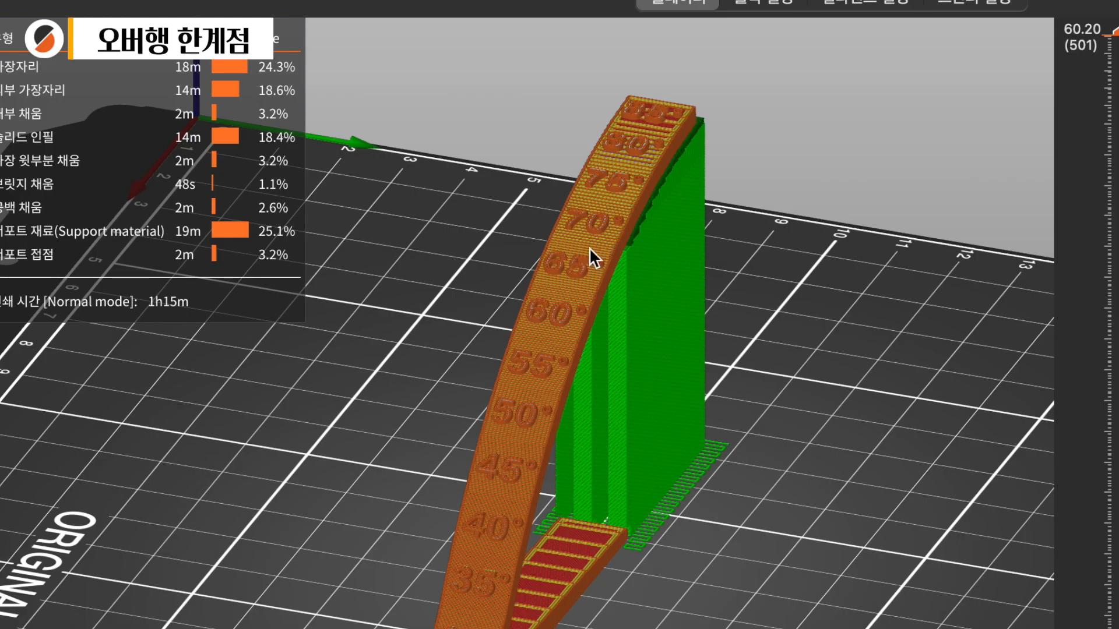
{"action": "left_click_drag", "start_coordinate": [708, 557], "coordinate": [680, 548]}
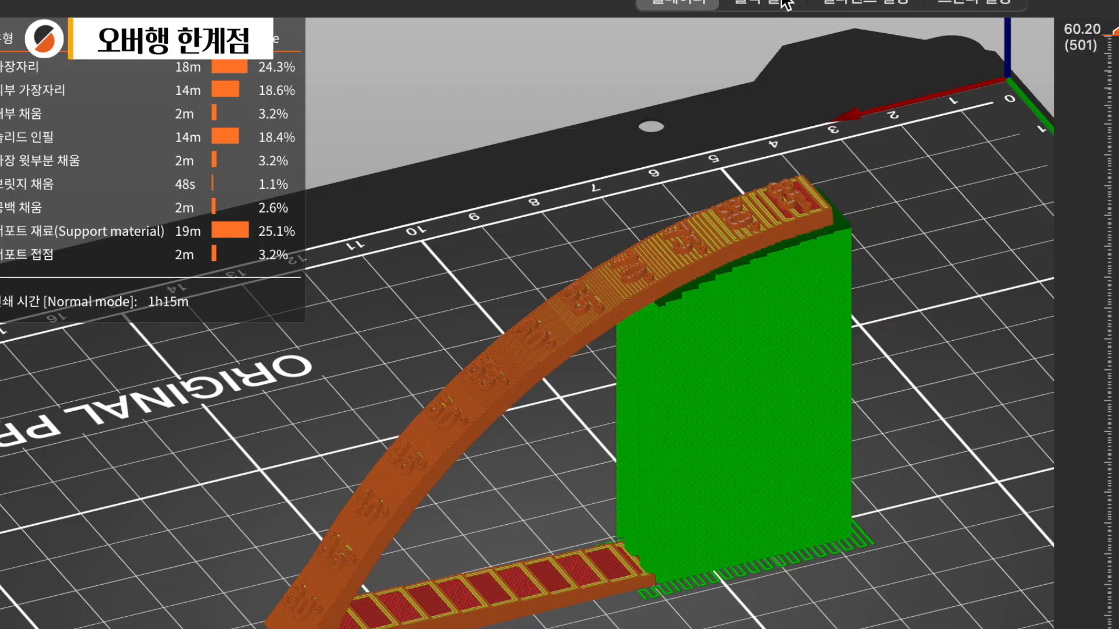
{"action": "left_click", "coordinate": [775, 5]}
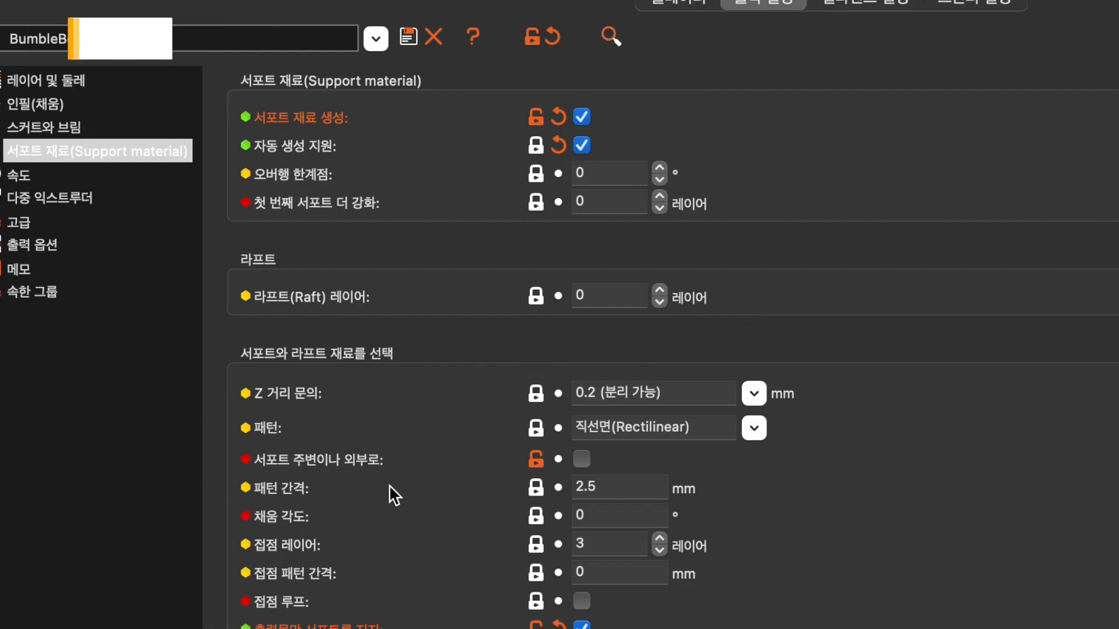
Reset the build-plate-only support option (출력물만 서포트를 지지) to its unchecked default and inspect the sliced supports from the front
{"action": "scroll", "coordinate": [392, 495], "scroll_direction": "down", "scroll_amount": 3}
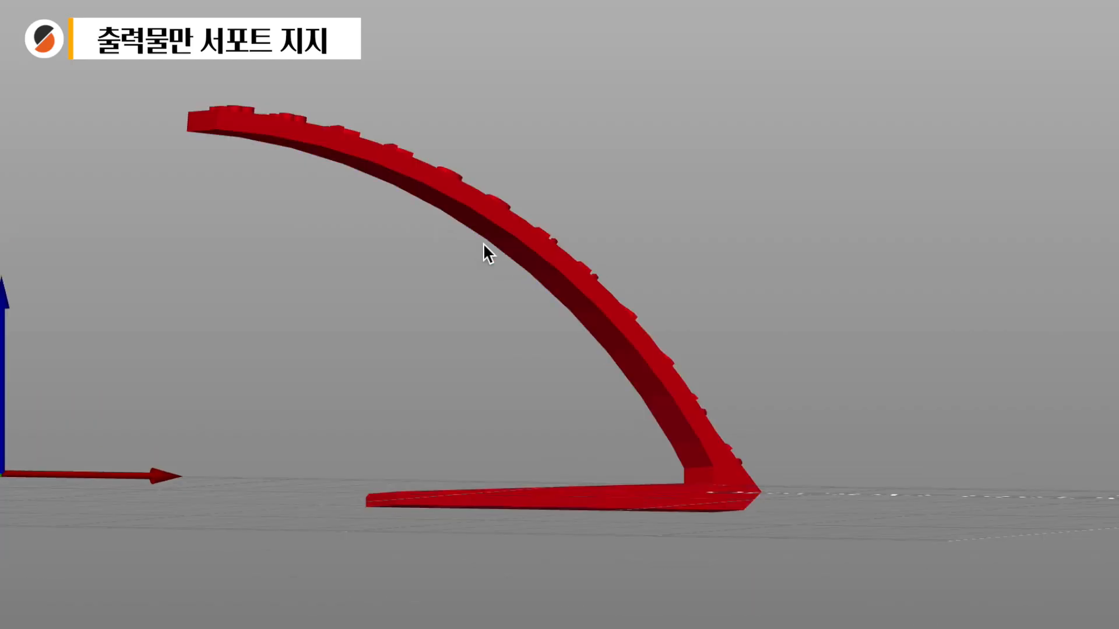
{"action": "left_click_drag", "start_coordinate": [626, 215], "coordinate": [730, 233]}
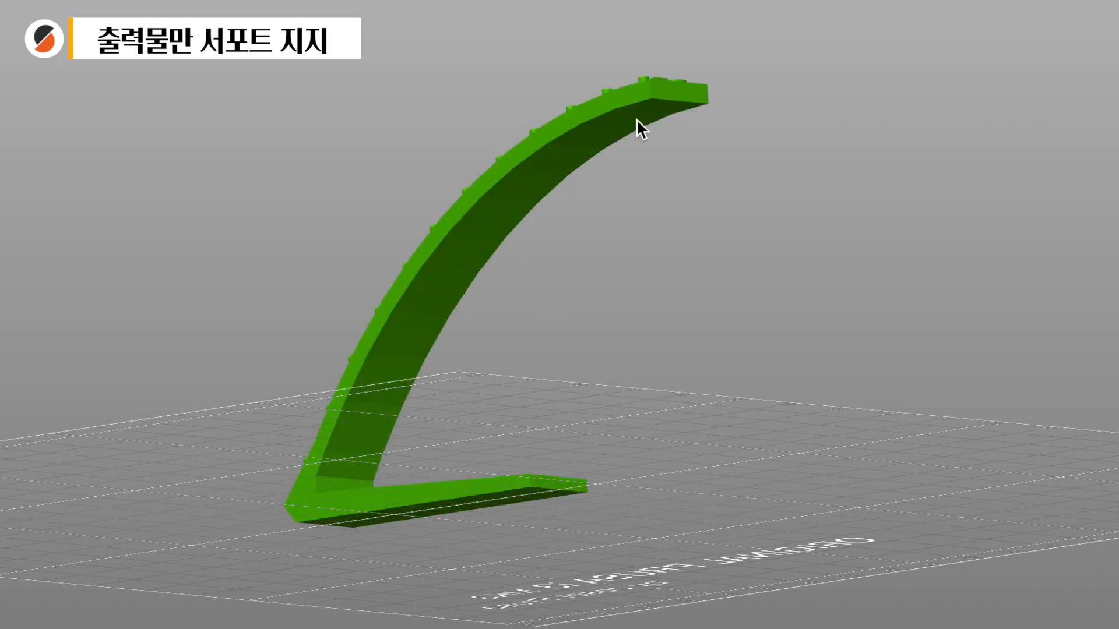
{"action": "left_click_drag", "start_coordinate": [631, 229], "coordinate": [667, 260]}
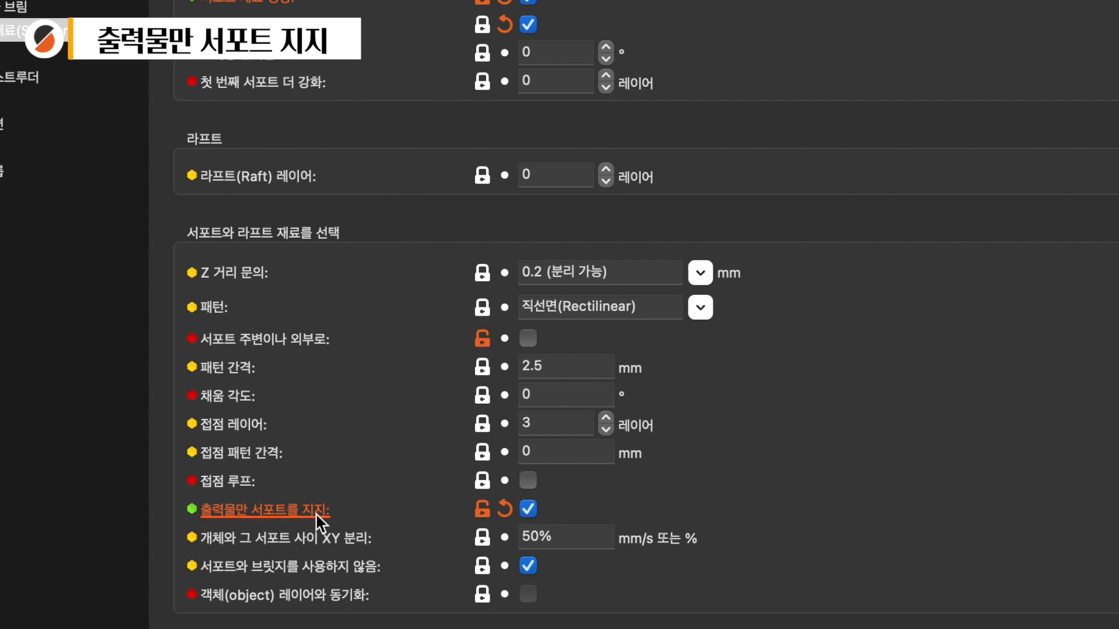
{"action": "left_click", "coordinate": [505, 509]}
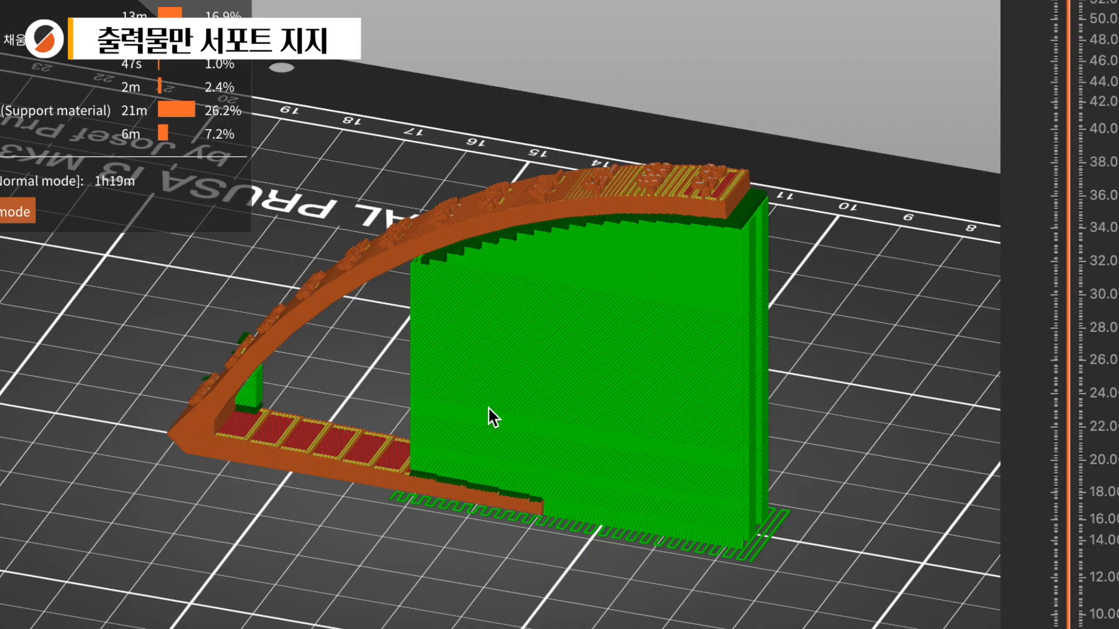
{"action": "key", "text": "1"}
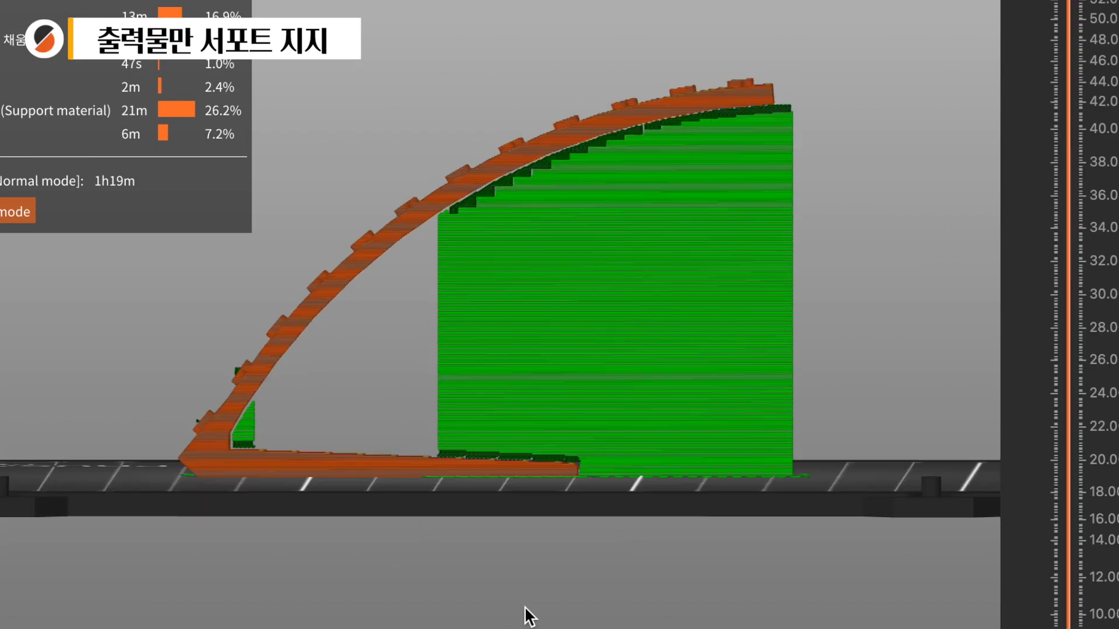
{"action": "key", "text": "0"}
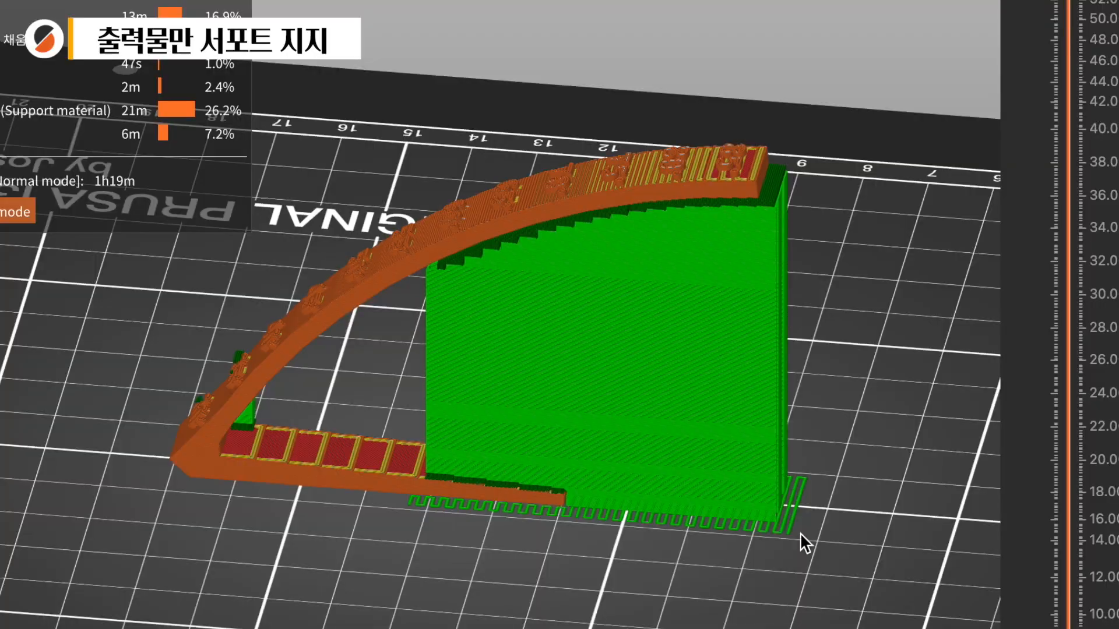
{"action": "left_click_drag", "start_coordinate": [799, 533], "coordinate": [574, 533]}
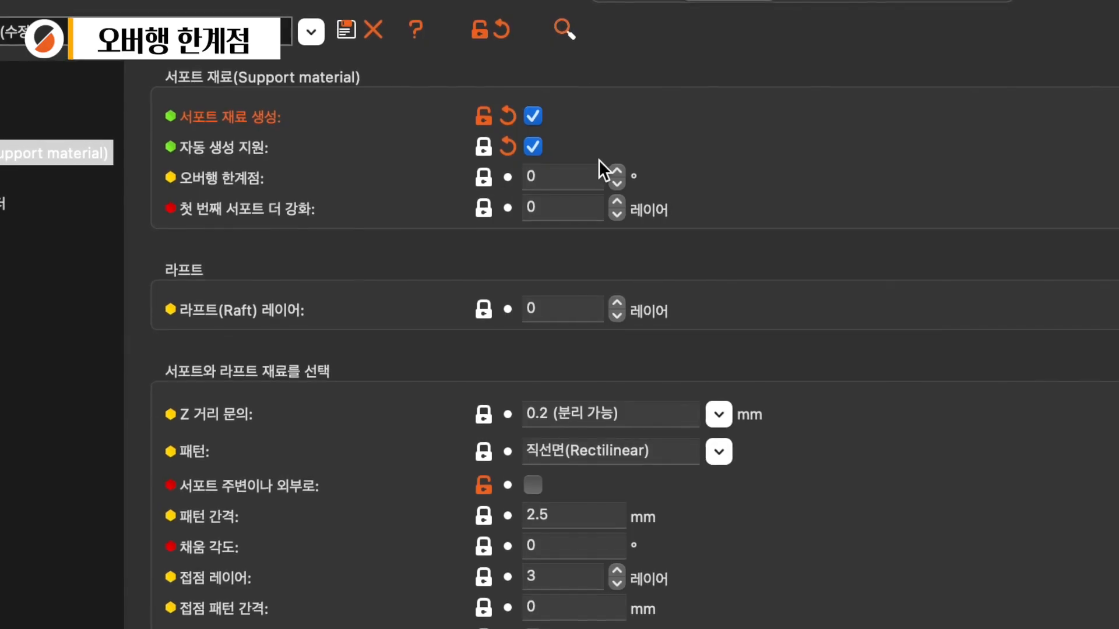
Set the overhang threshold (오버행 한계점) to 10° and inspect which angles of the model are supported in the preview
{"action": "left_click", "coordinate": [554, 175]}
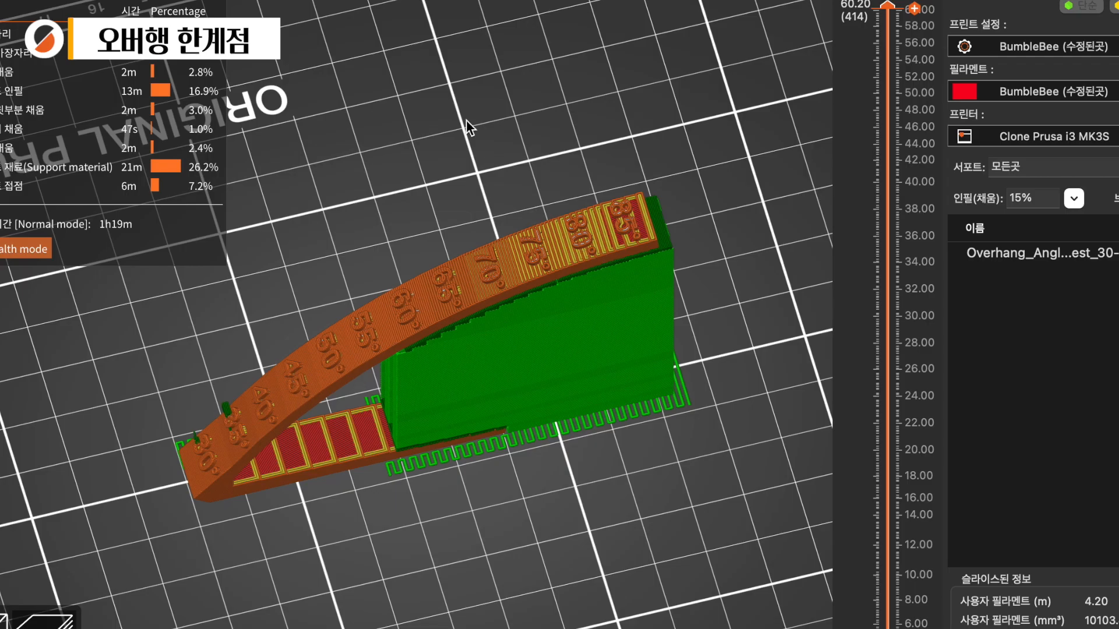
{"action": "key", "text": "3"}
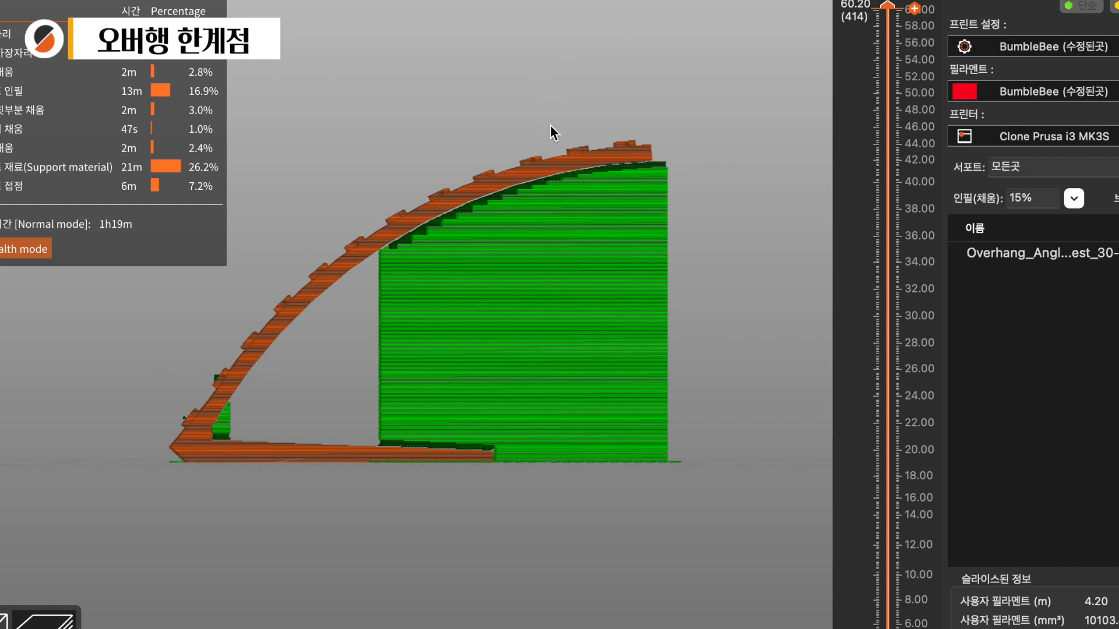
{"action": "left_click_drag", "start_coordinate": [619, 101], "coordinate": [627, 310]}
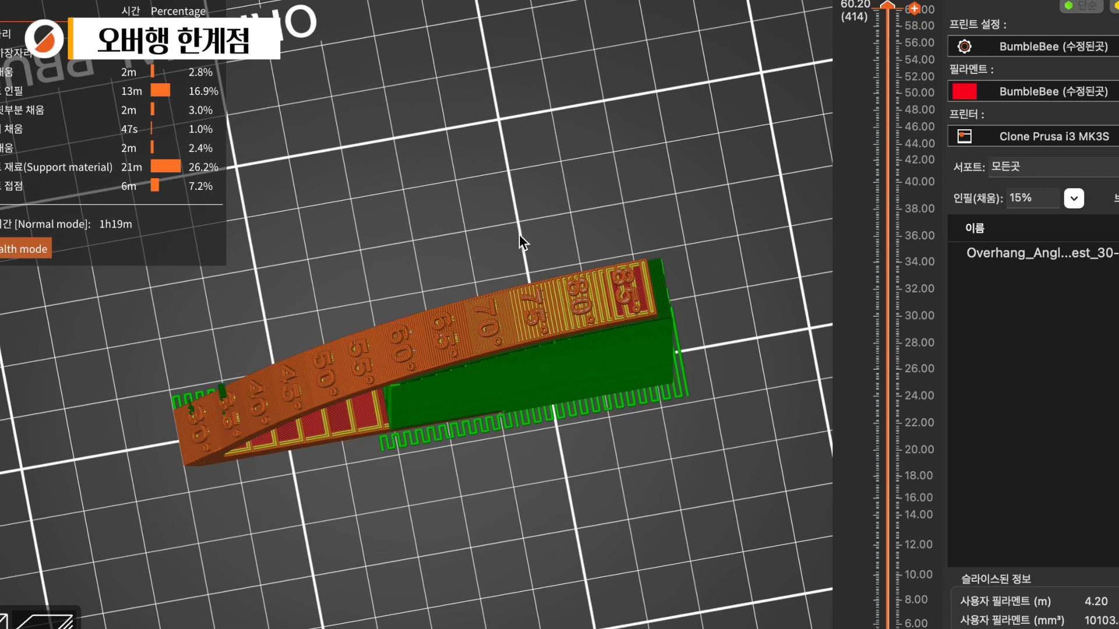
{"action": "left_click_drag", "start_coordinate": [519, 235], "coordinate": [518, 229]}
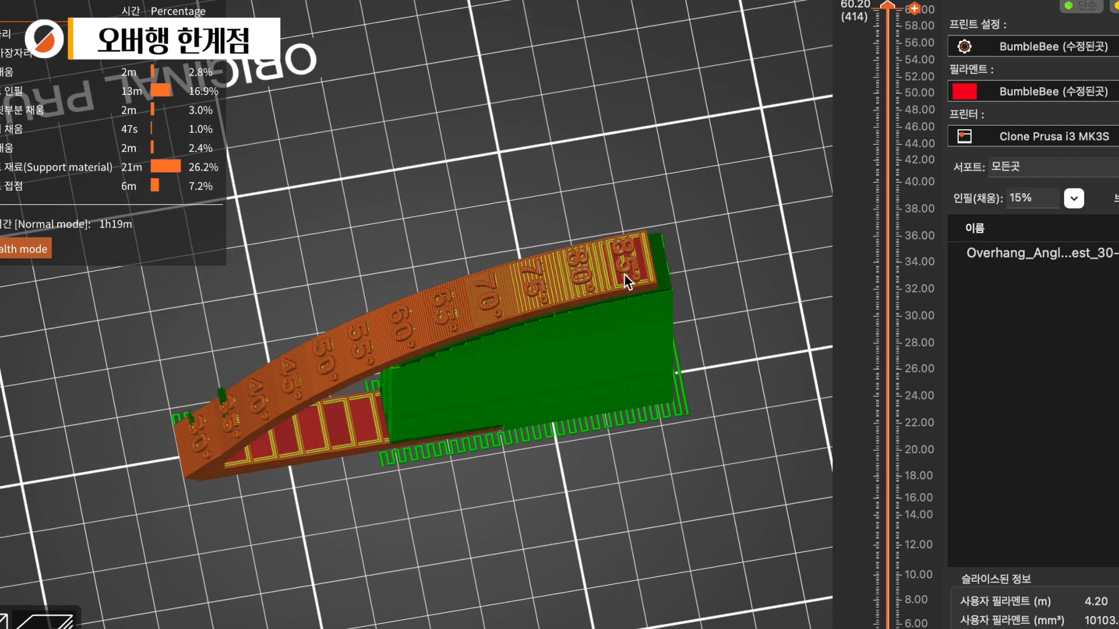
{"action": "left_click_drag", "start_coordinate": [600, 187], "coordinate": [581, 184]}
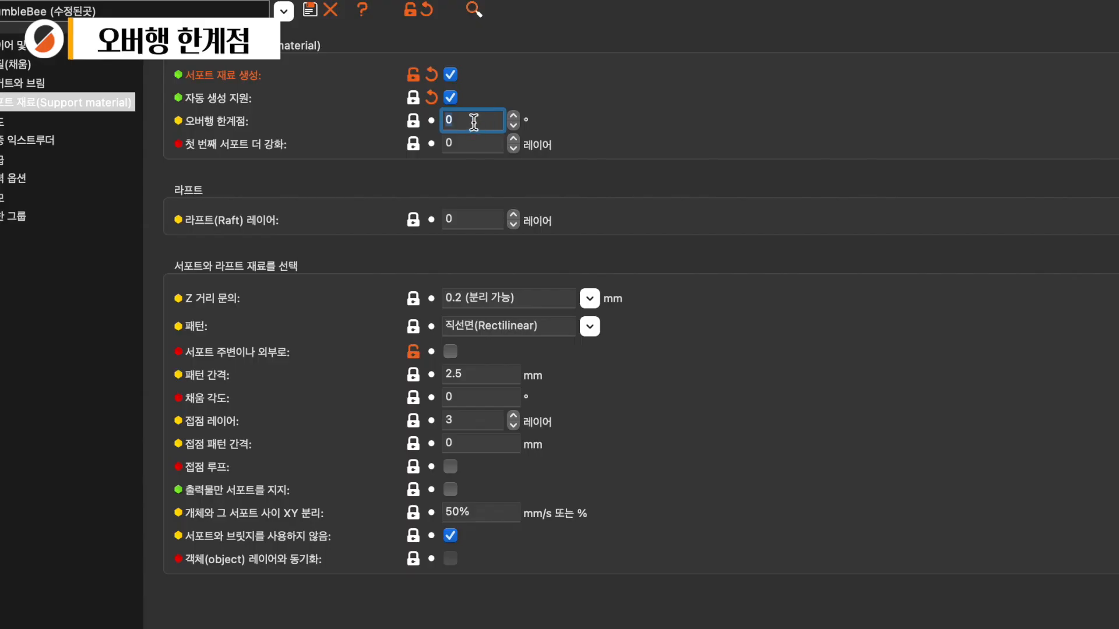
{"action": "type", "text": "10"}
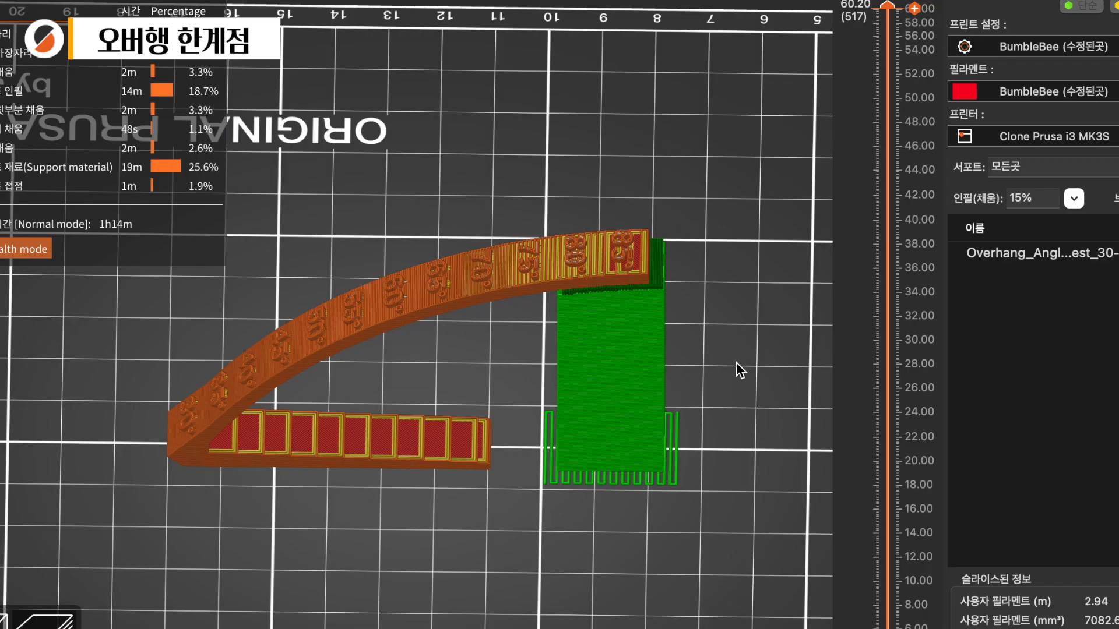
{"action": "left_click_drag", "start_coordinate": [516, 480], "coordinate": [547, 474]}
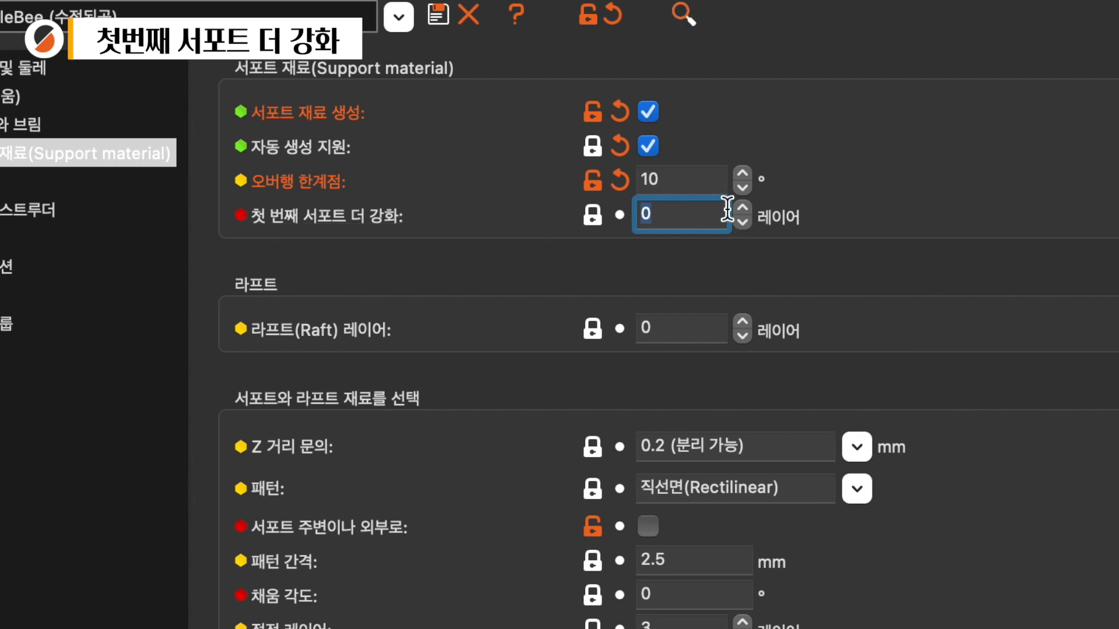
Examine the sliced model's lower part from several angles with the preview cut at the 22.60 mm layer
{"action": "mouse_move", "coordinate": [726, 216]}
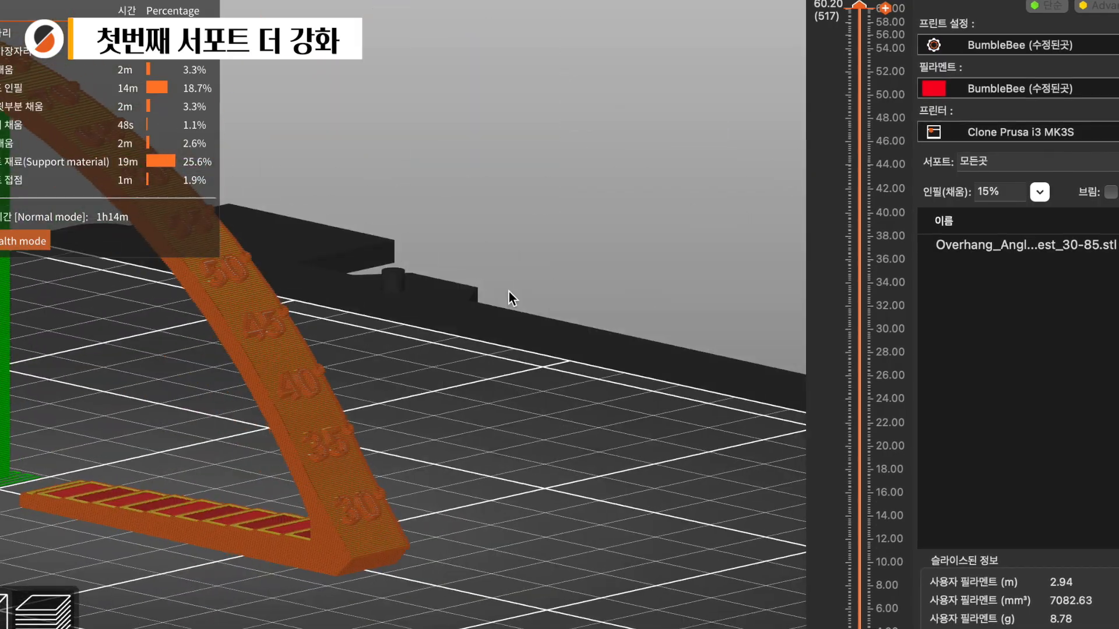
{"action": "left_click_drag", "start_coordinate": [509, 291], "coordinate": [397, 358]}
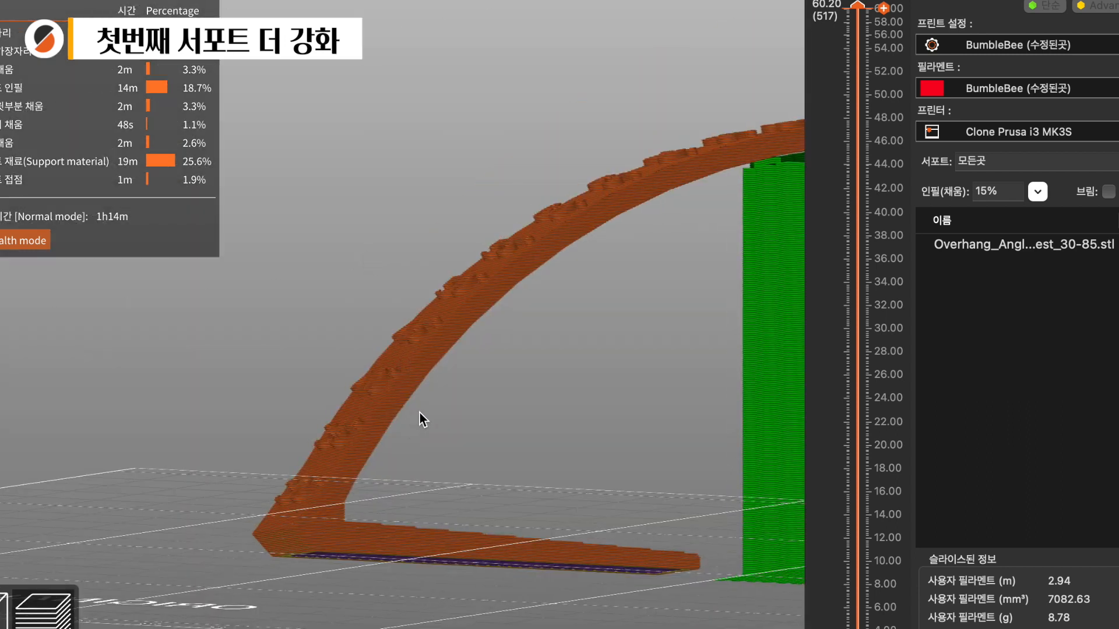
{"action": "left_click_drag", "start_coordinate": [412, 412], "coordinate": [487, 415]}
{"action": "scroll", "coordinate": [487, 415], "scroll_direction": "up", "scroll_amount": 5}
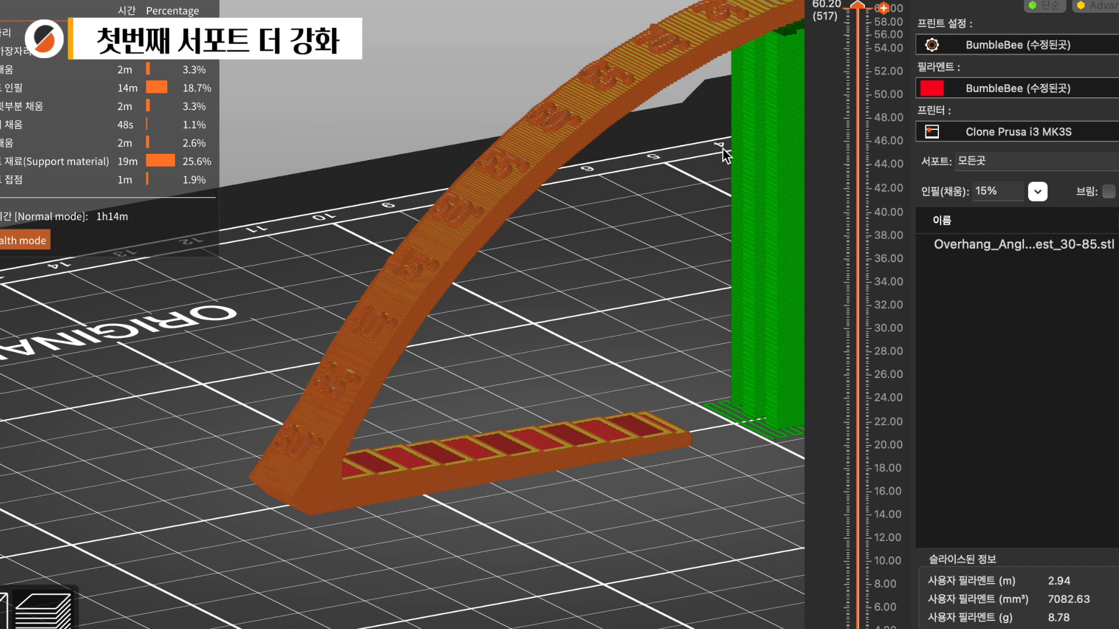
{"action": "left_click_drag", "start_coordinate": [865, 11], "coordinate": [774, 417]}
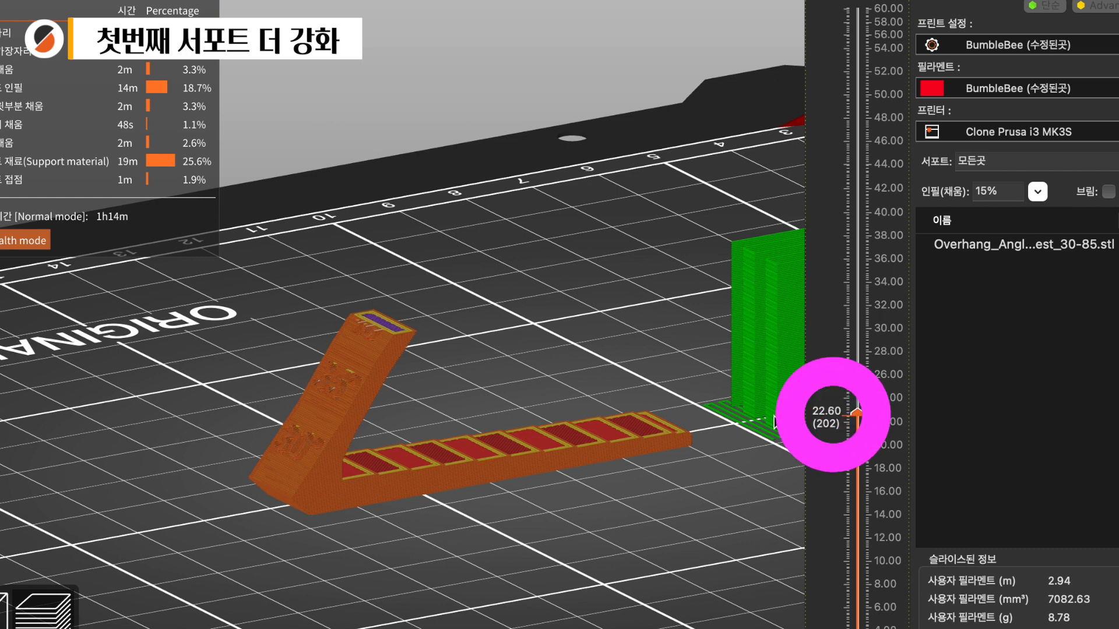
{"action": "left_click_drag", "start_coordinate": [516, 477], "coordinate": [788, 404]}
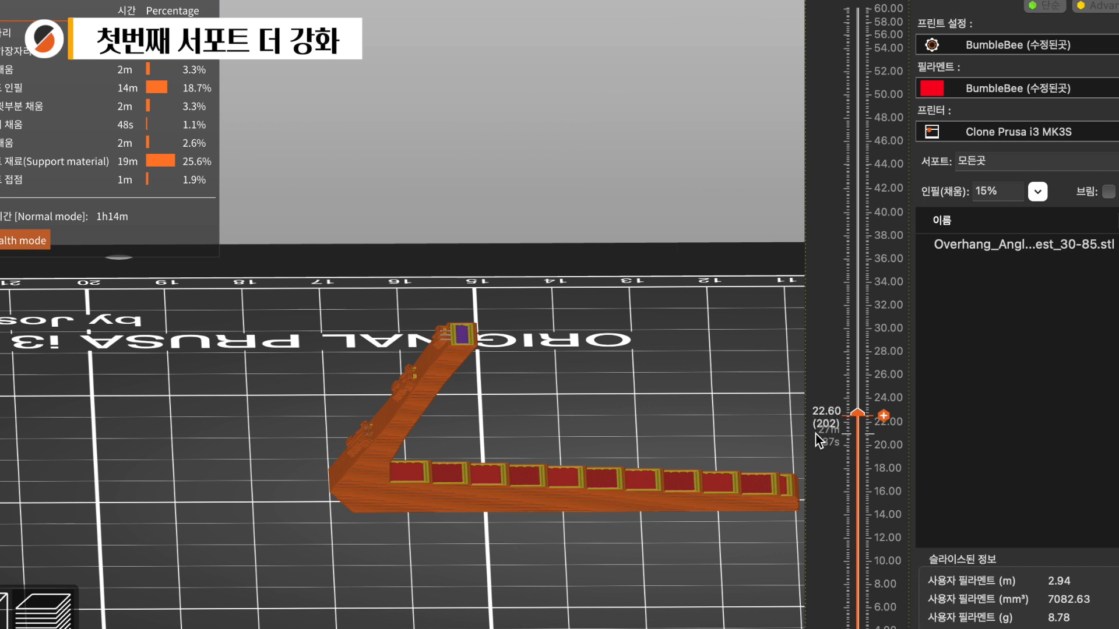
Set the first-layers support enforcement (첫 번째 서포트 더 강화) to 100 layers and inspect the supports around the model's low-angle end
{"action": "left_click_drag", "start_coordinate": [645, 417], "coordinate": [421, 417]}
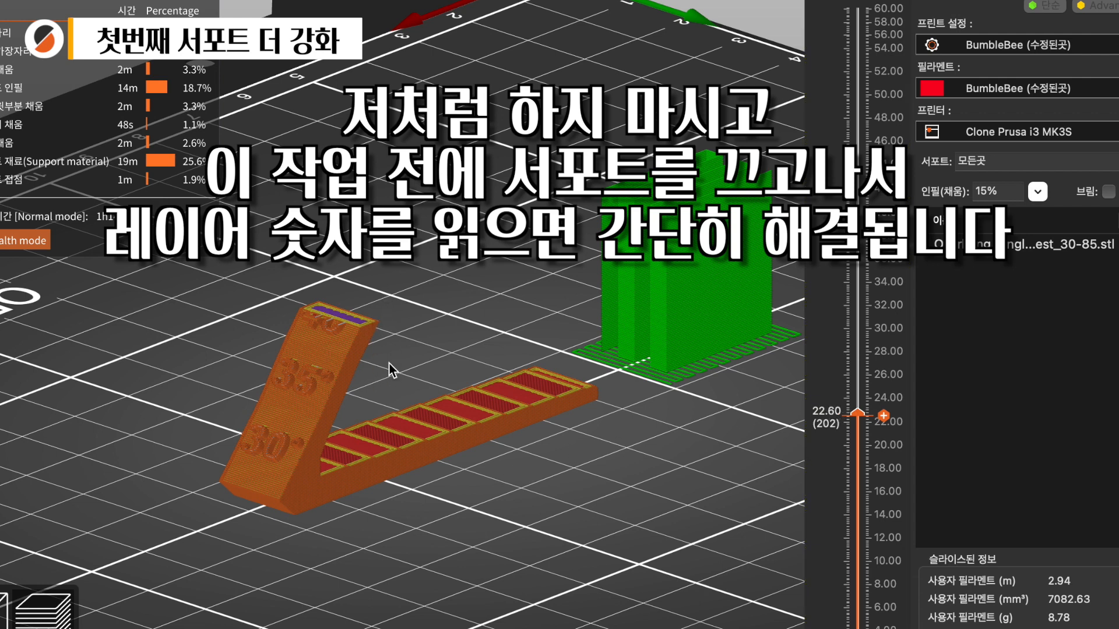
{"action": "left_click_drag", "start_coordinate": [420, 490], "coordinate": [743, 323]}
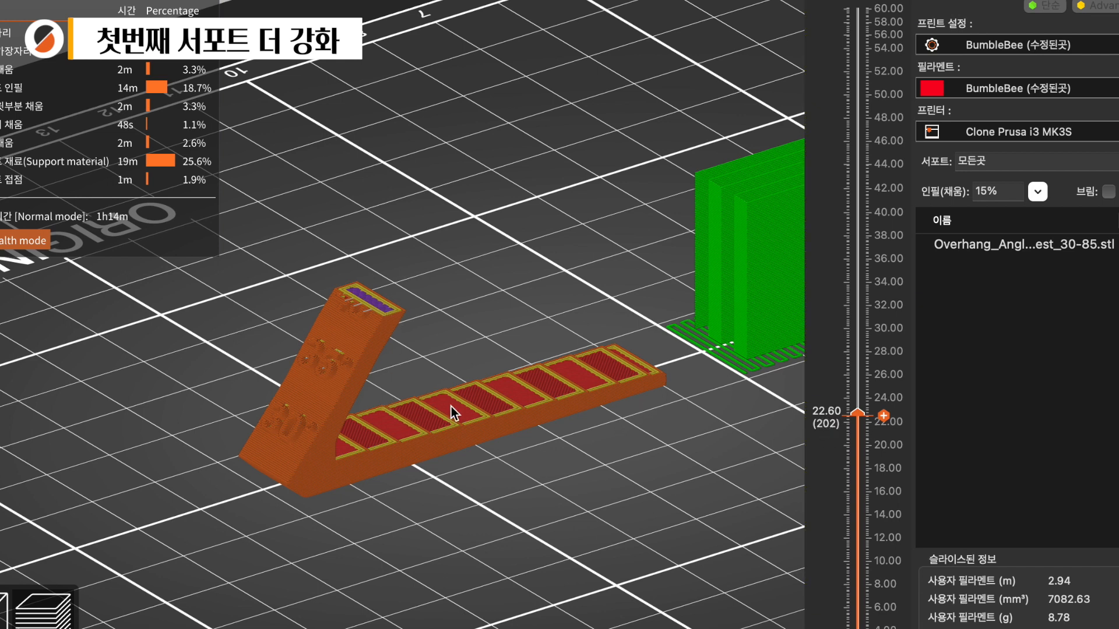
{"action": "mouse_move", "coordinate": [547, 462]}
{"action": "left_mouse_down"}
{"action": "mouse_move", "coordinate": [540, 443]}
{"action": "mouse_move", "coordinate": [541, 453]}
{"action": "left_mouse_up"}
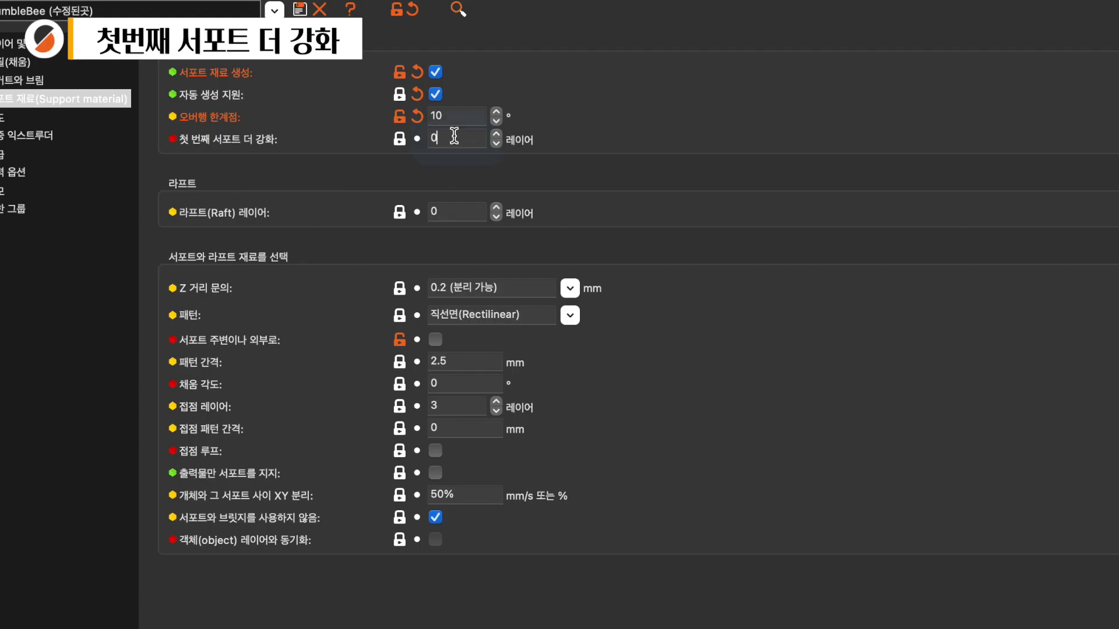
{"action": "double_click", "coordinate": [454, 136]}
{"action": "type", "text": "100"}
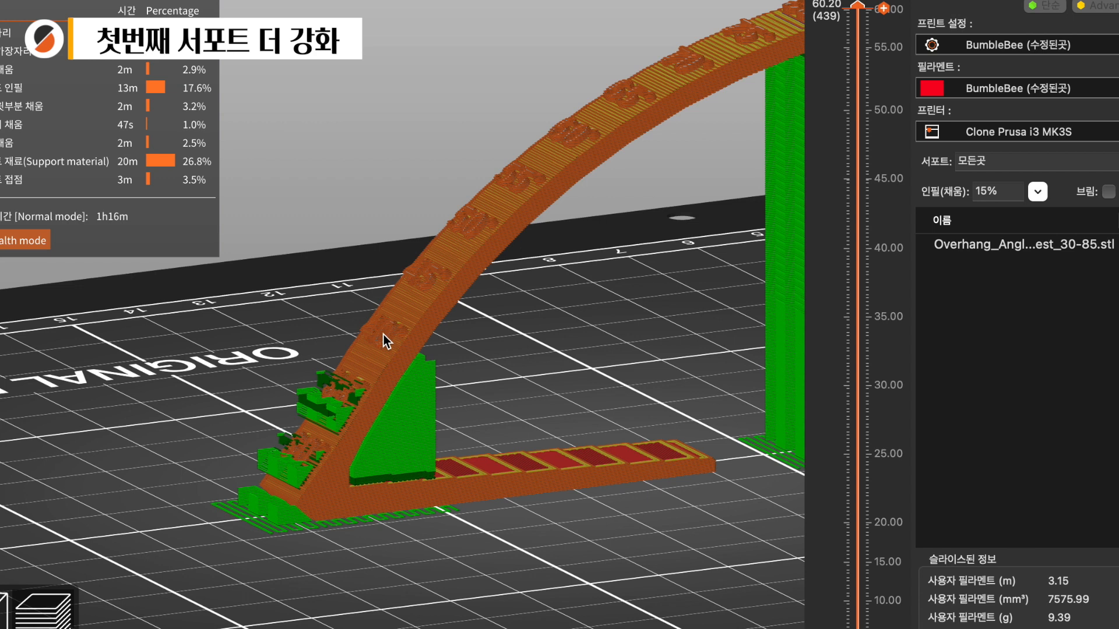
{"action": "left_click_drag", "start_coordinate": [519, 359], "coordinate": [527, 414]}
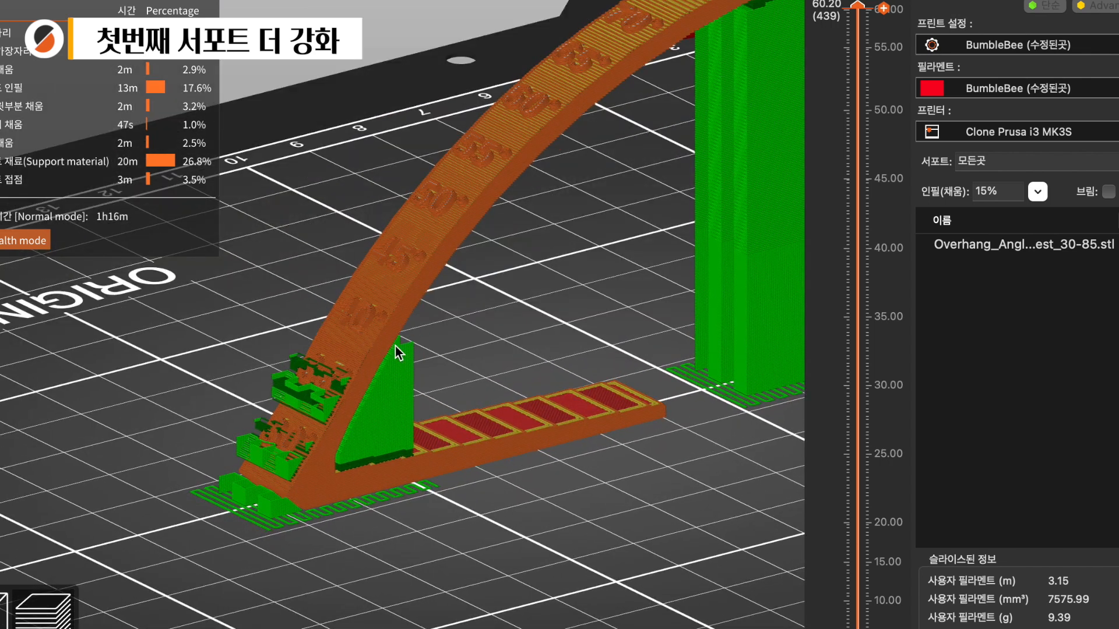
{"action": "left_click_drag", "start_coordinate": [480, 374], "coordinate": [299, 365]}
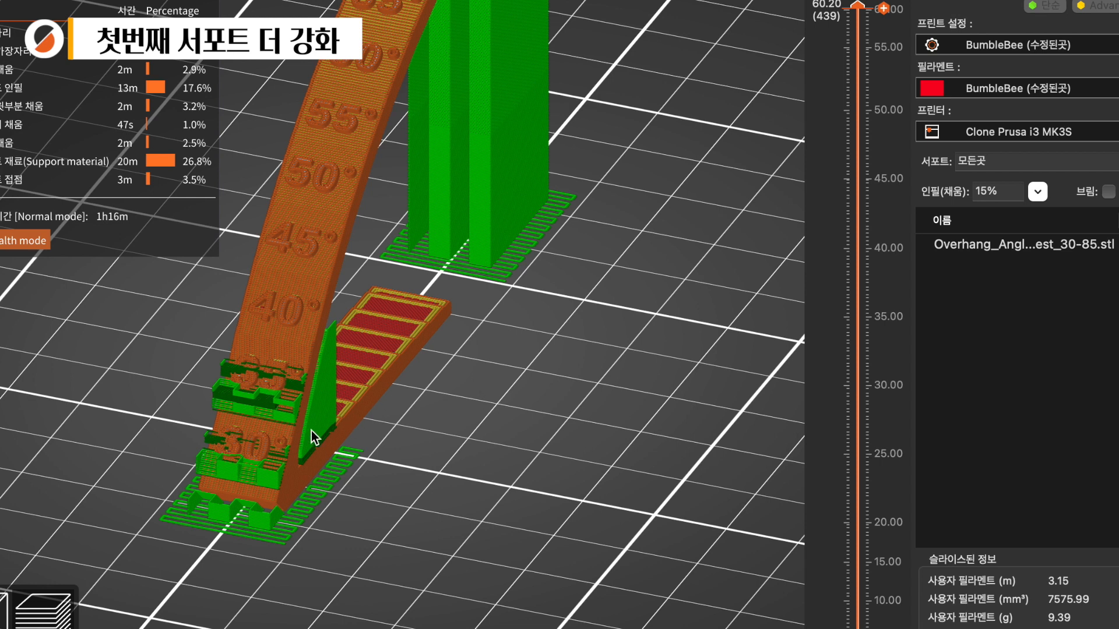
Add a box shape beside the overhang test model and rotate it so that it stands tilted on a corner
{"action": "right_click", "coordinate": [472, 422]}
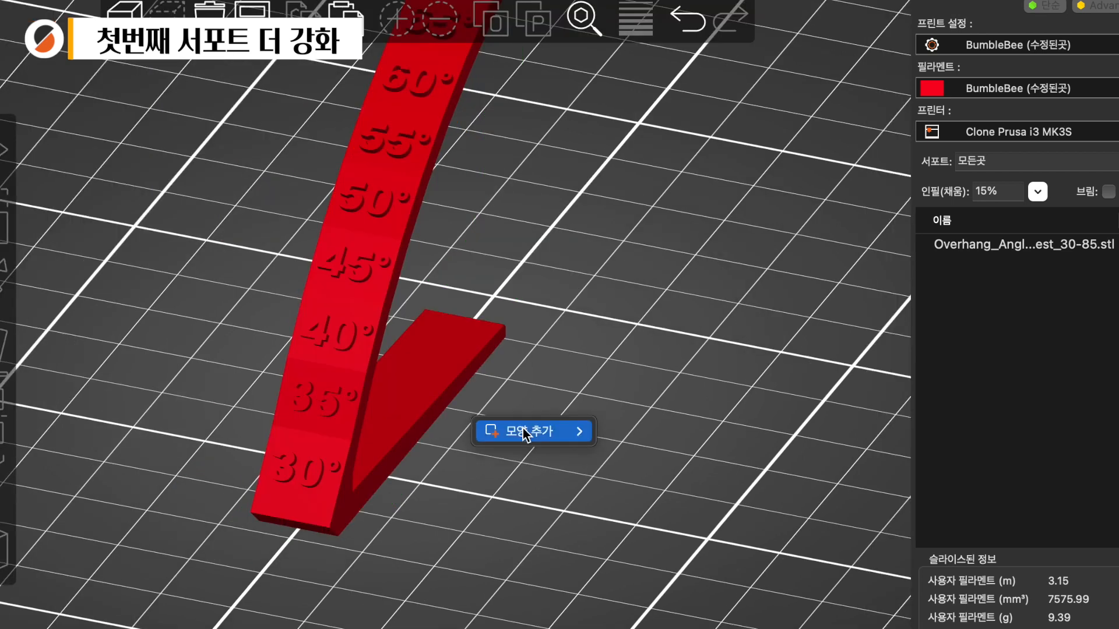
{"action": "left_click", "coordinate": [633, 431]}
{"action": "left_click_drag", "start_coordinate": [484, 310], "coordinate": [612, 440]}
{"action": "left_click", "coordinate": [3, 268]}
{"action": "left_click_drag", "start_coordinate": [612, 230], "coordinate": [565, 298]}
{"action": "left_click_drag", "start_coordinate": [505, 537], "coordinate": [390, 513]}
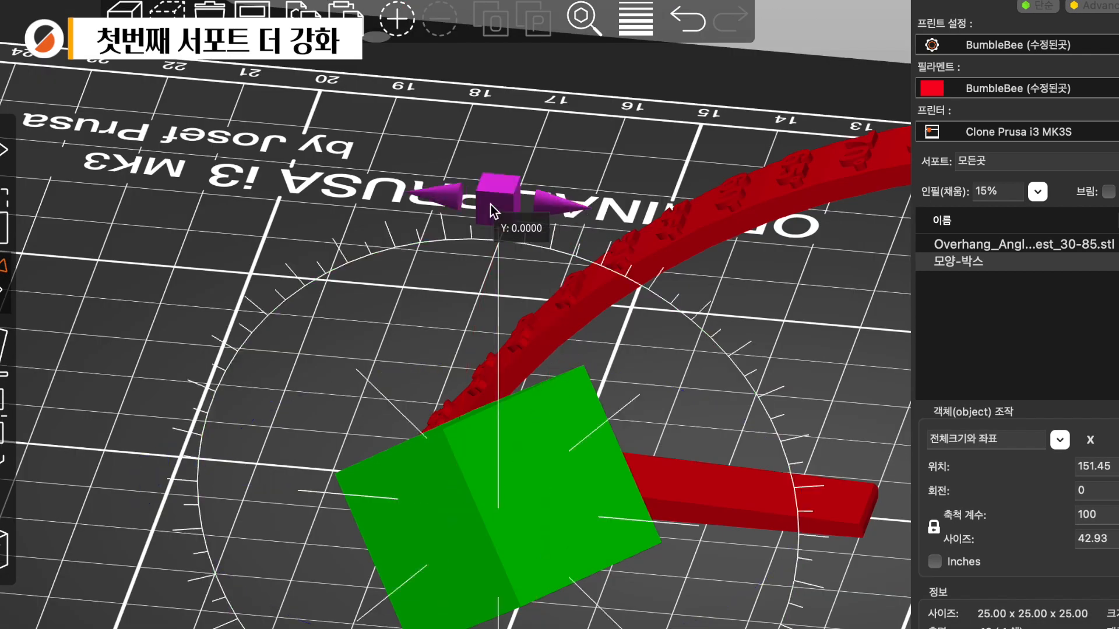
{"action": "left_click_drag", "start_coordinate": [490, 204], "coordinate": [596, 216]}
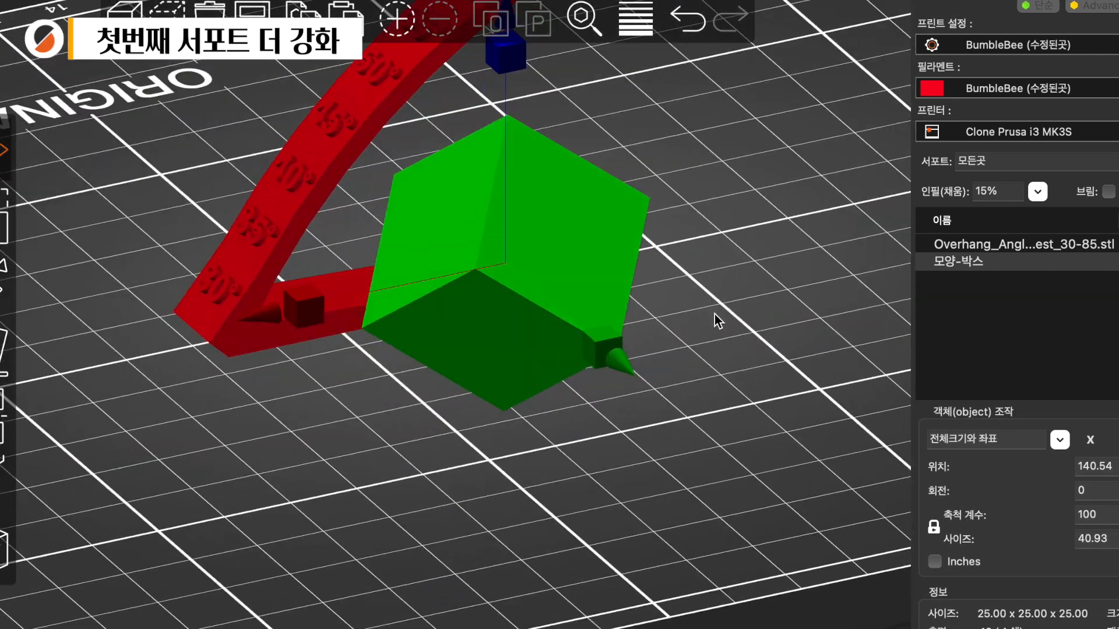
Inspect the tilted box from low angles and examine the sliced supports beneath it with 100 enforced layers
{"action": "left_click_drag", "start_coordinate": [714, 314], "coordinate": [735, 309]}
{"action": "mouse_move", "coordinate": [595, 429]}
{"action": "left_mouse_down"}
{"action": "mouse_move", "coordinate": [613, 427]}
{"action": "mouse_move", "coordinate": [596, 429]}
{"action": "left_mouse_up"}
{"action": "scroll", "coordinate": [595, 429], "scroll_direction": "up", "scroll_amount": 5}
{"action": "scroll", "coordinate": [596, 429], "scroll_direction": "down", "scroll_amount": 2}
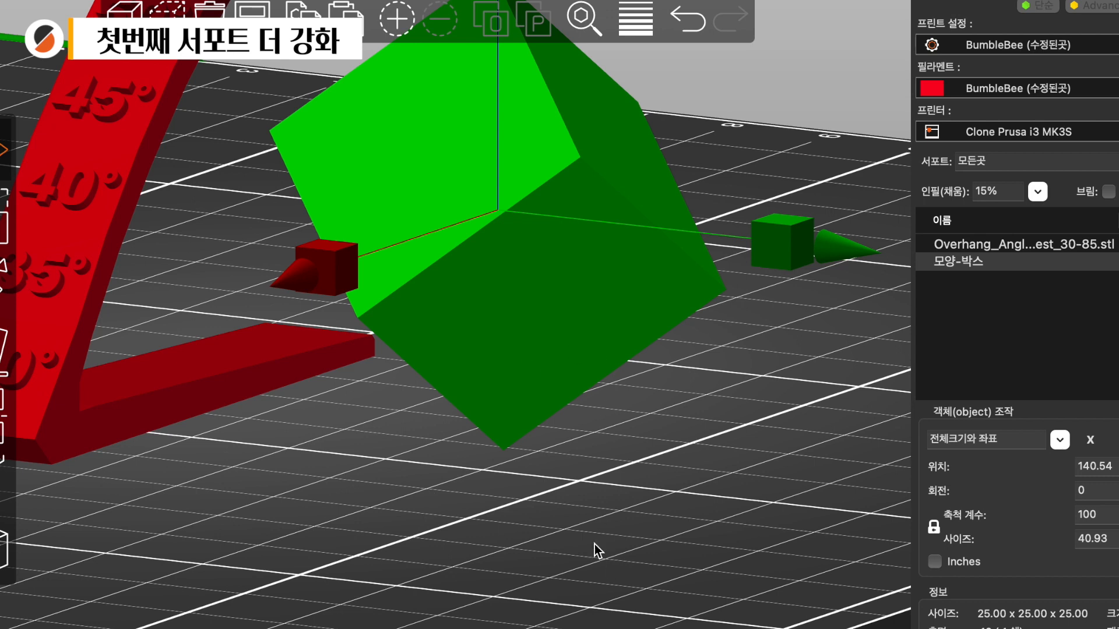
{"action": "left_click_drag", "start_coordinate": [594, 545], "coordinate": [334, 438]}
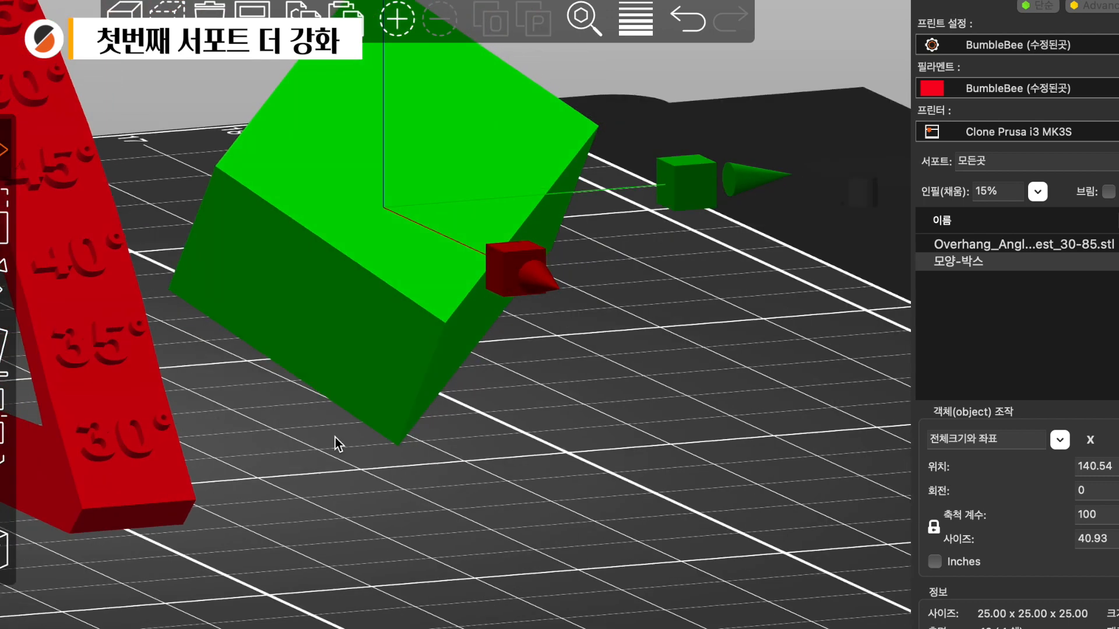
{"action": "left_click_drag", "start_coordinate": [547, 463], "coordinate": [496, 468]}
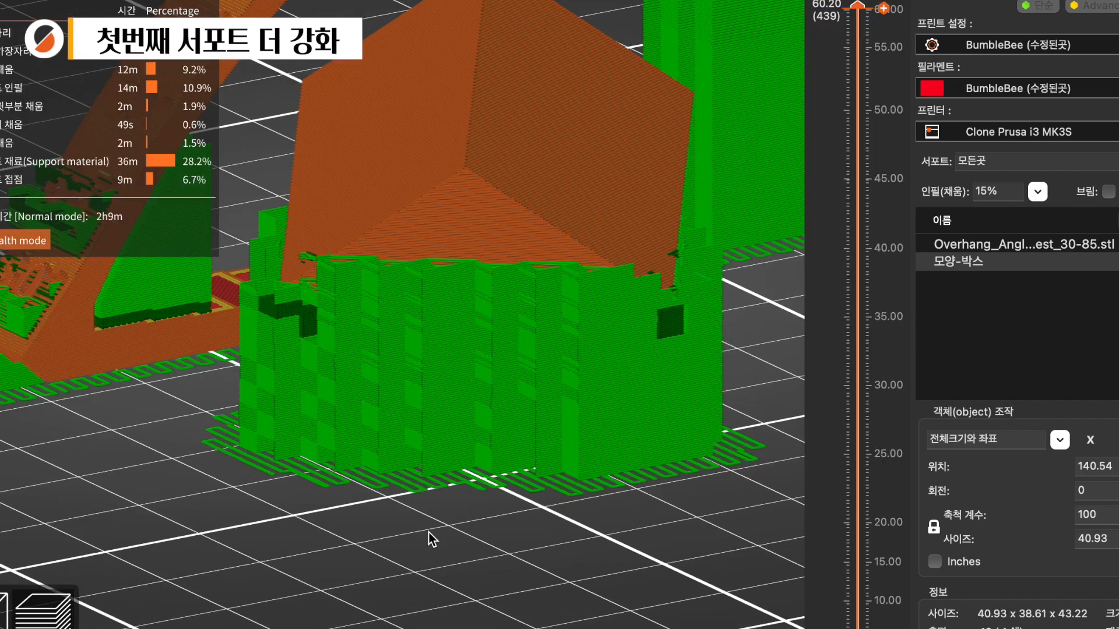
{"action": "left_click_drag", "start_coordinate": [429, 533], "coordinate": [222, 522]}
{"action": "scroll", "coordinate": [222, 523], "scroll_direction": "down", "scroll_amount": 10}
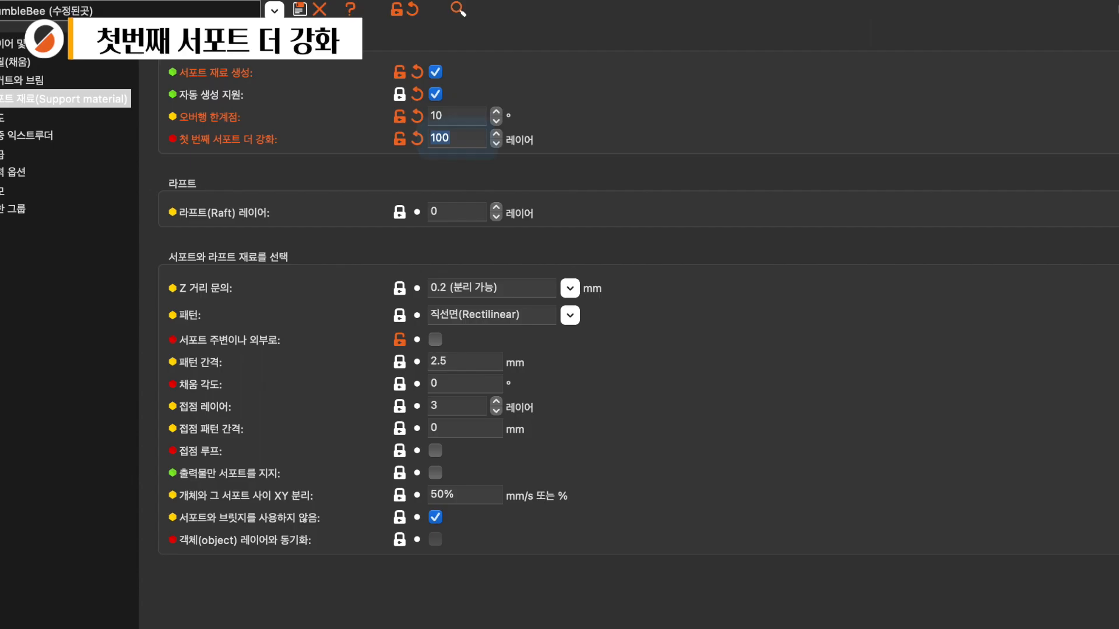
Set the first-layers support enforcement (첫 번째 서포트 더 강화) to 50 layers and inspect the supports under the box and arch
{"action": "left_click", "coordinate": [465, 139]}
{"action": "double_click", "coordinate": [467, 140]}
{"action": "type", "text": "50"}
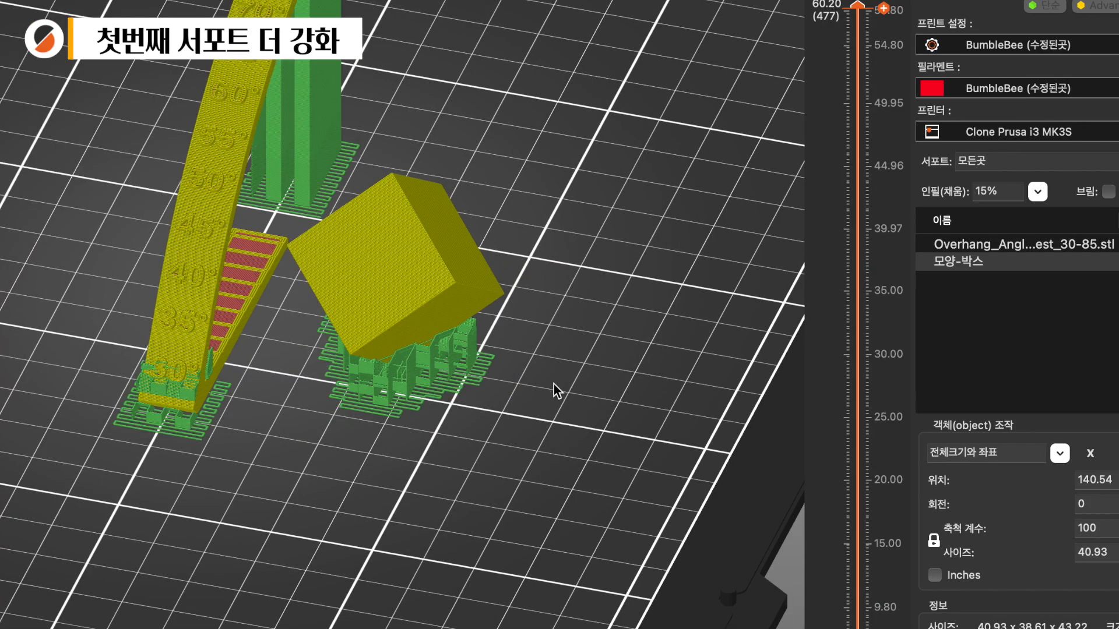
{"action": "left_click_drag", "start_coordinate": [529, 372], "coordinate": [506, 342]}
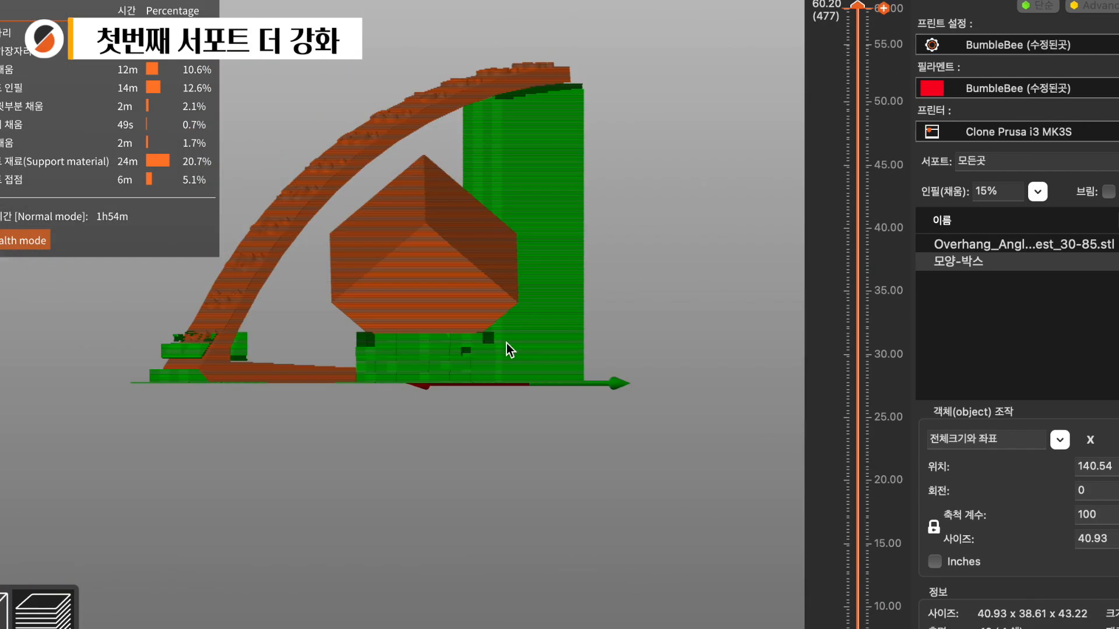
{"action": "scroll", "coordinate": [506, 342], "scroll_direction": "up", "scroll_amount": 5}
{"action": "left_click_drag", "start_coordinate": [433, 354], "coordinate": [453, 244]}
{"action": "left_click_drag", "start_coordinate": [554, 372], "coordinate": [525, 380]}
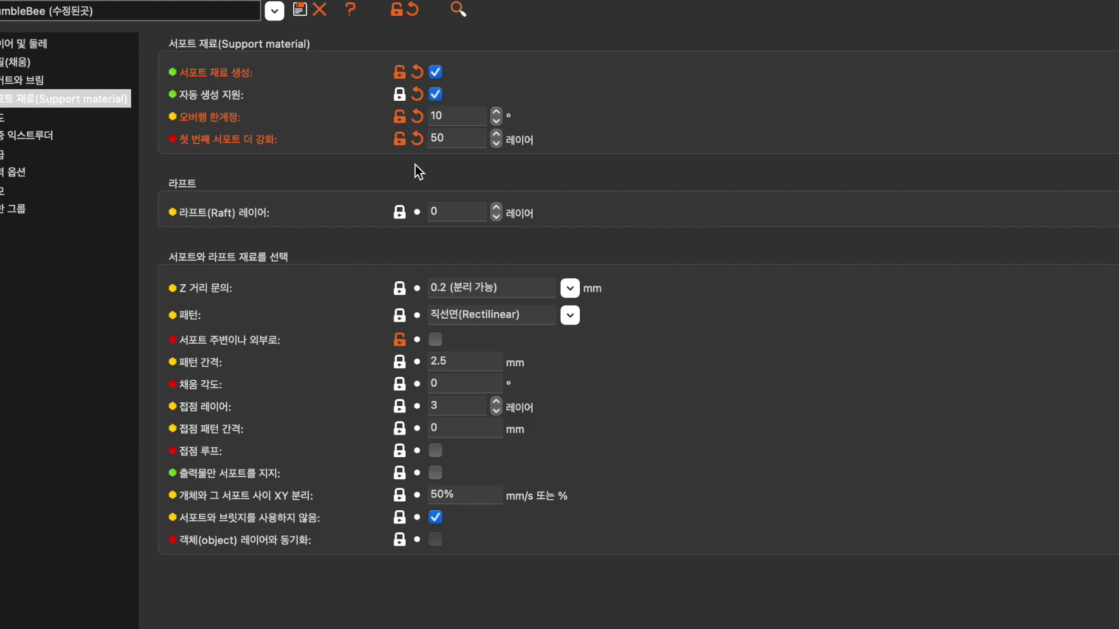
{"action": "left_click", "coordinate": [476, 210]}
{"action": "left_click", "coordinate": [508, 164]}
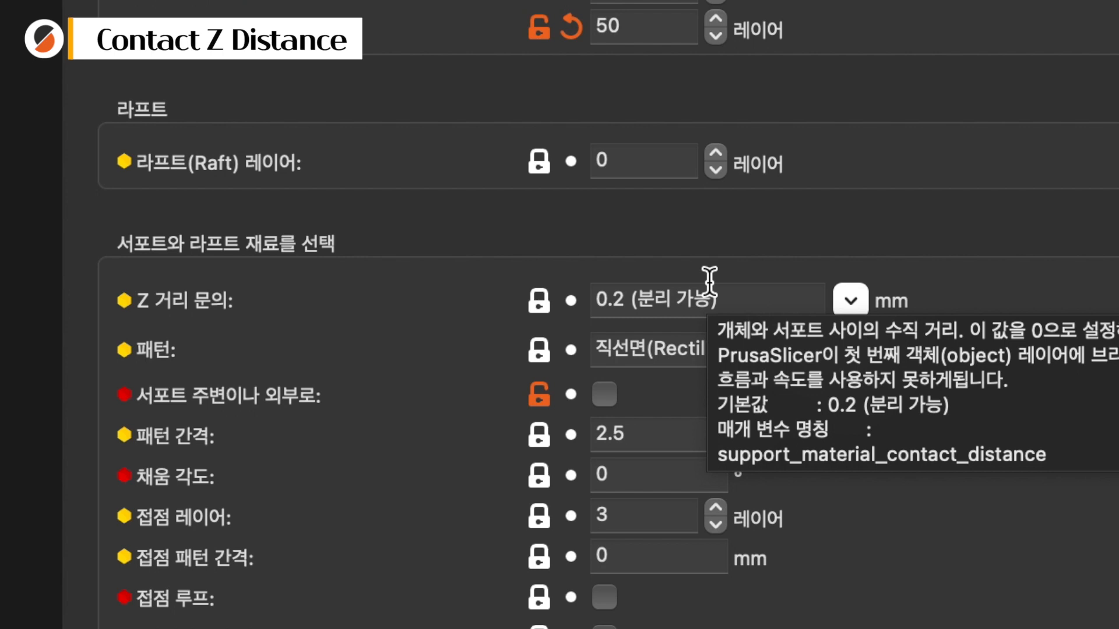
Set the support contact Z distance (Z 거리 문의) to 0.01 mm
{"action": "left_click", "coordinate": [782, 302]}
{"action": "type", "text": "0.01"}
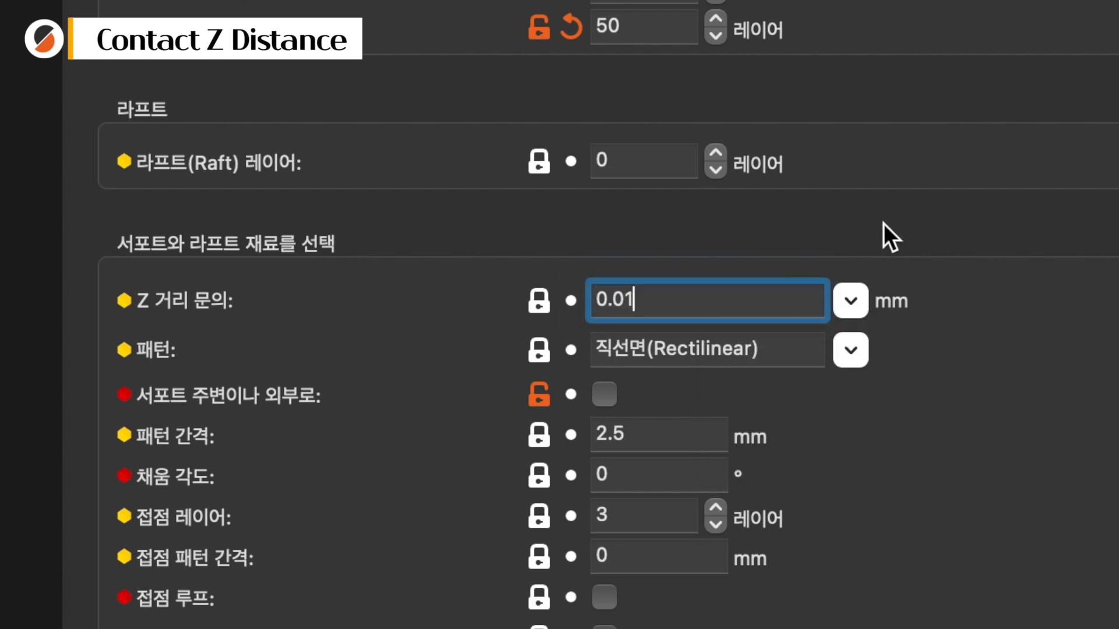
{"action": "key", "text": "Return"}
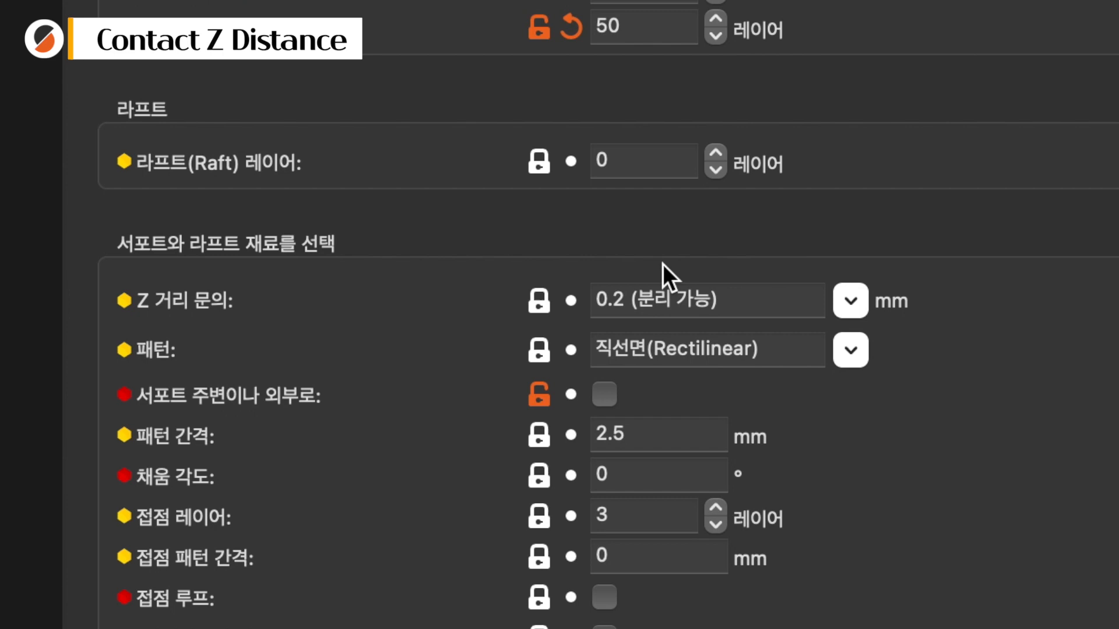
Set the contact Z distance (Z 거리 문의) to 1 mm and inspect the gap between the support top and the arch
{"action": "left_click", "coordinate": [590, 299]}
{"action": "mouse_move", "coordinate": [624, 290]}
{"action": "left_click", "coordinate": [709, 304]}
{"action": "type", "text": "1"}
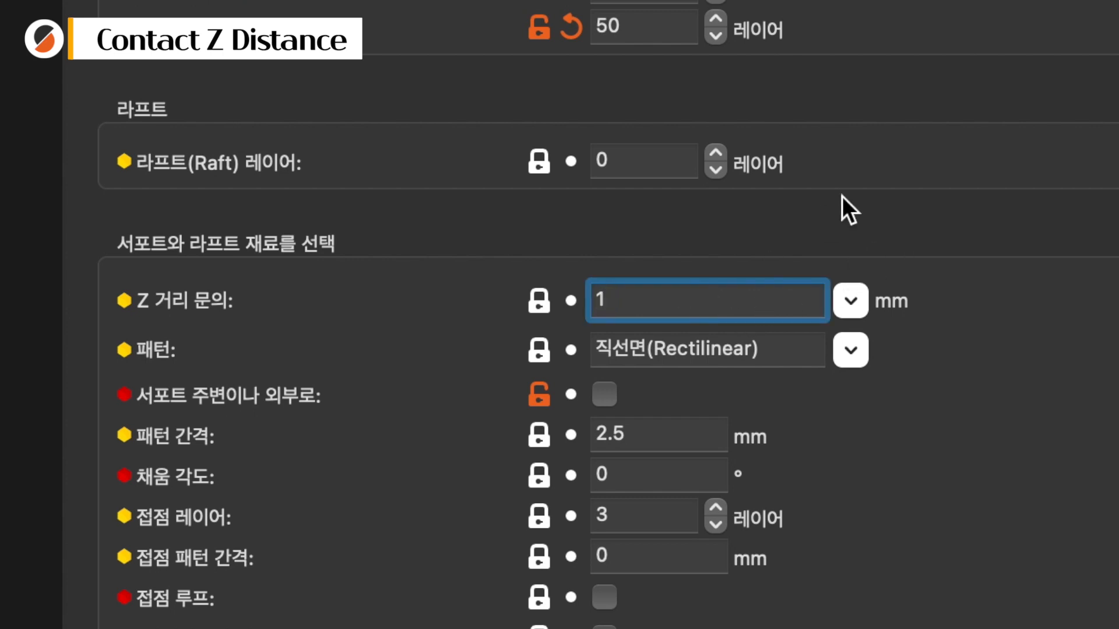
{"action": "key", "text": "Return"}
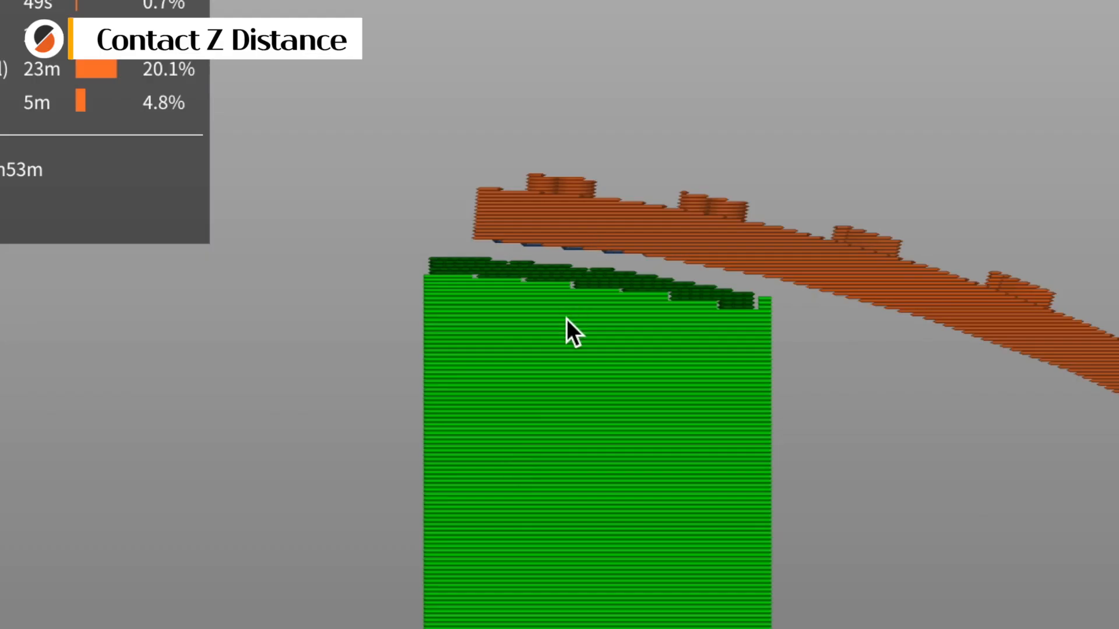
{"action": "scroll", "coordinate": [566, 319], "scroll_direction": "up", "scroll_amount": 5}
{"action": "middle_click_drag", "start_coordinate": [703, 73], "coordinate": [416, 557]}
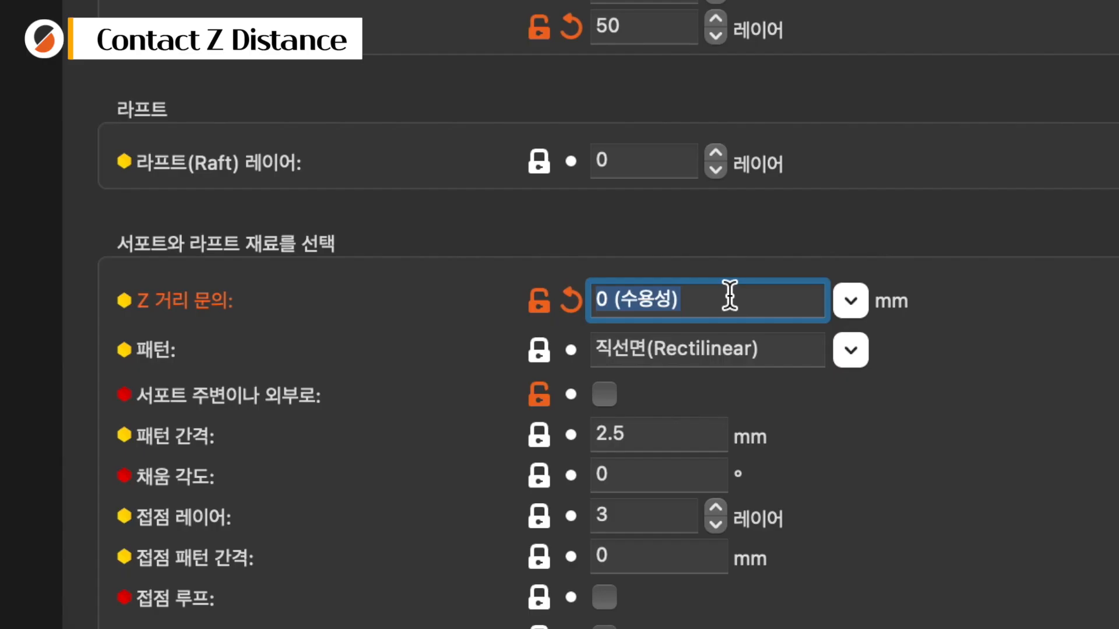
Set the contact Z distance to 0.1 mm, inspect the support gap up close, and reset the distance to its default
{"action": "triple_click", "coordinate": [729, 295]}
{"action": "type", "text": "0.1"}
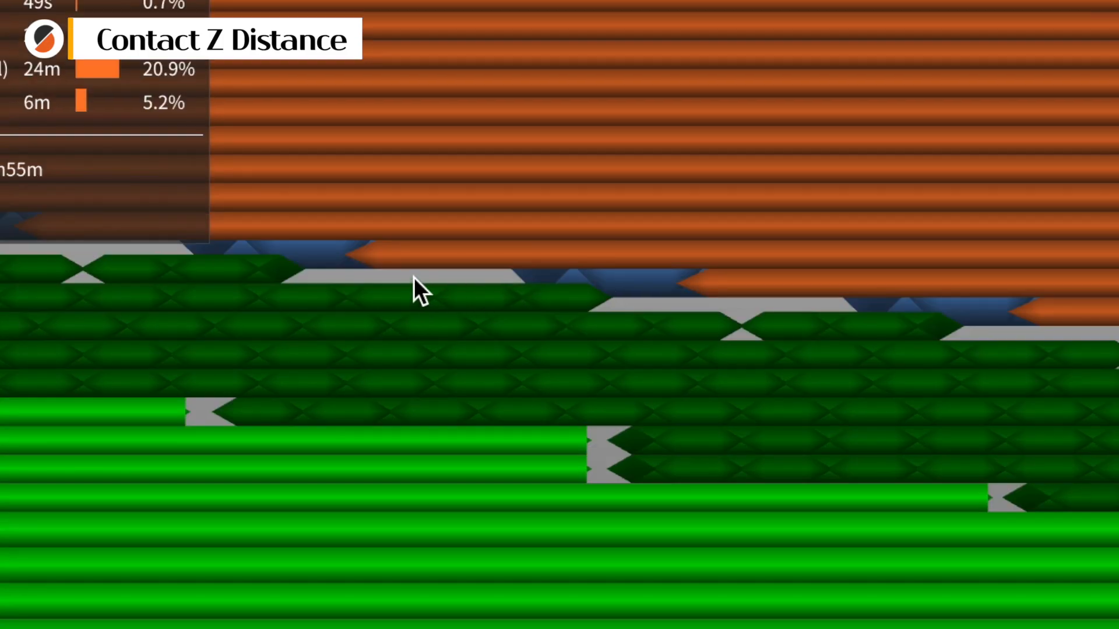
{"action": "scroll", "coordinate": [414, 278], "scroll_direction": "up", "scroll_amount": 2}
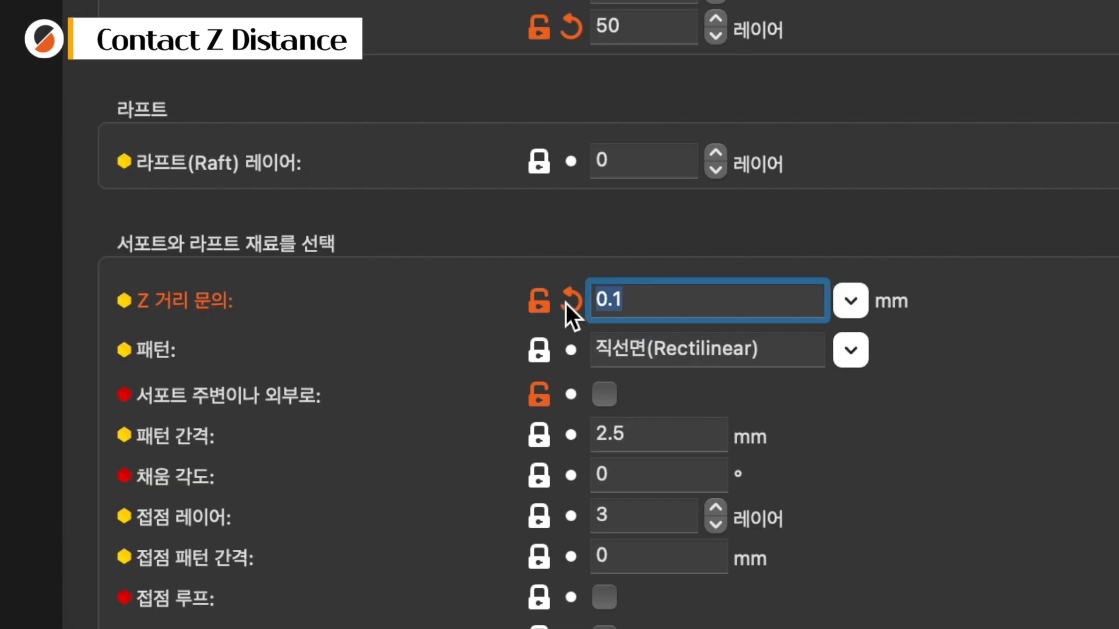
{"action": "left_click", "coordinate": [568, 303]}
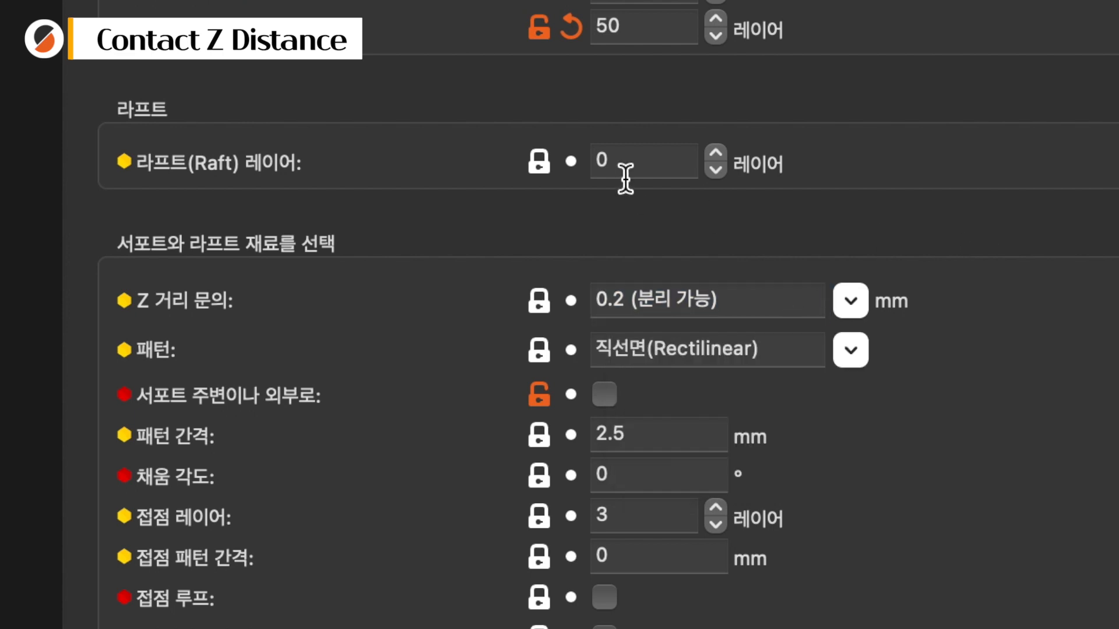
View the available support patterns (패턴) and keep Rectilinear (직선면) selected
{"action": "mouse_move", "coordinate": [781, 297]}
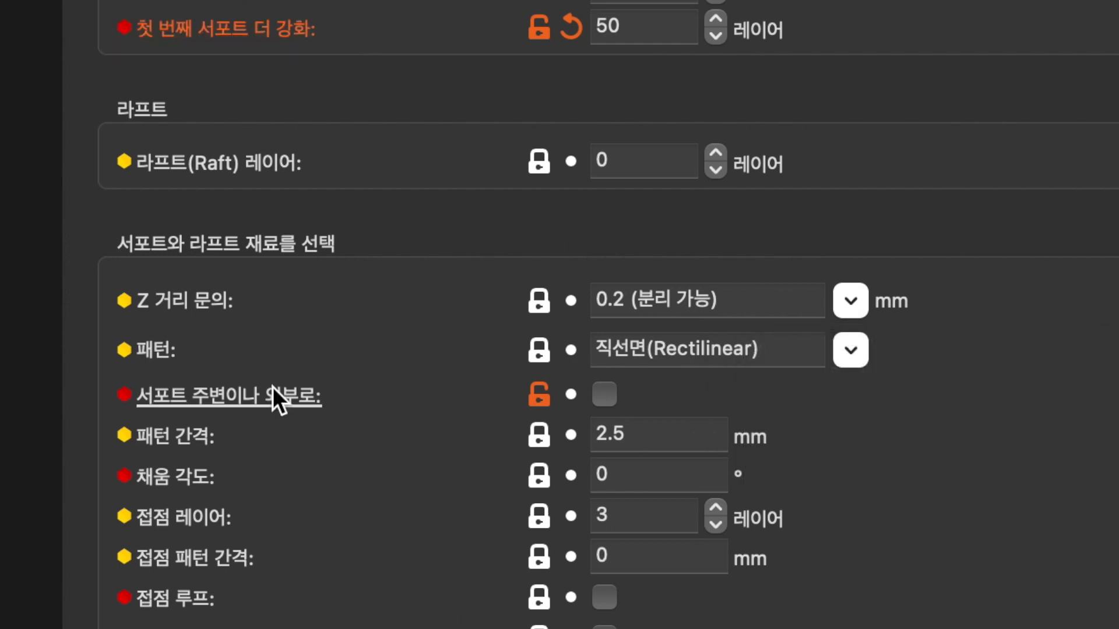
{"action": "left_click", "coordinate": [850, 350]}
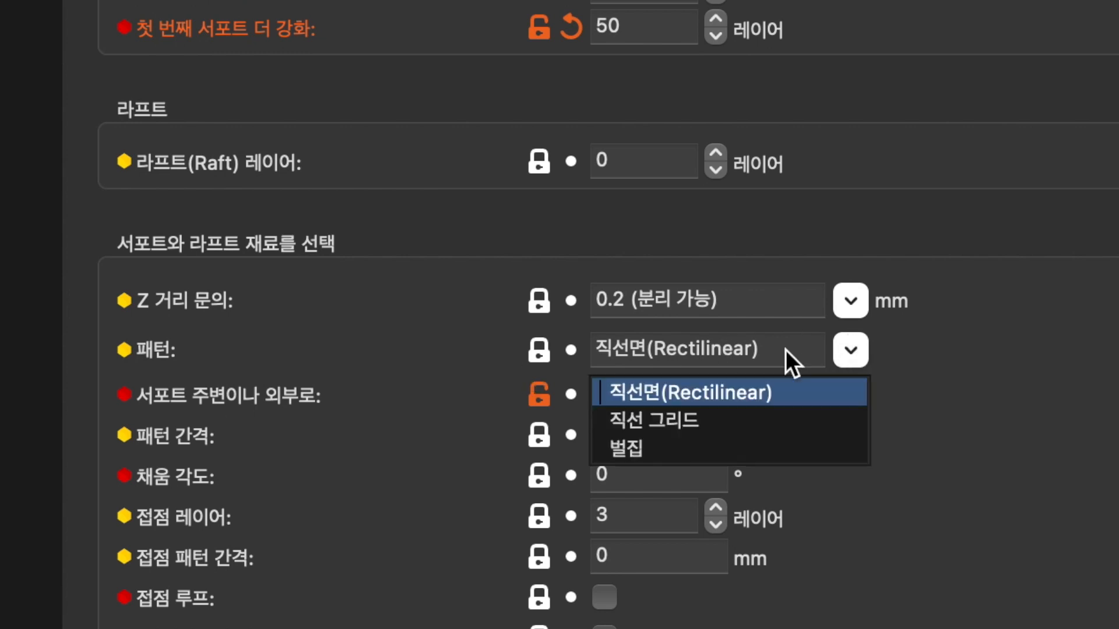
{"action": "left_click", "coordinate": [804, 220]}
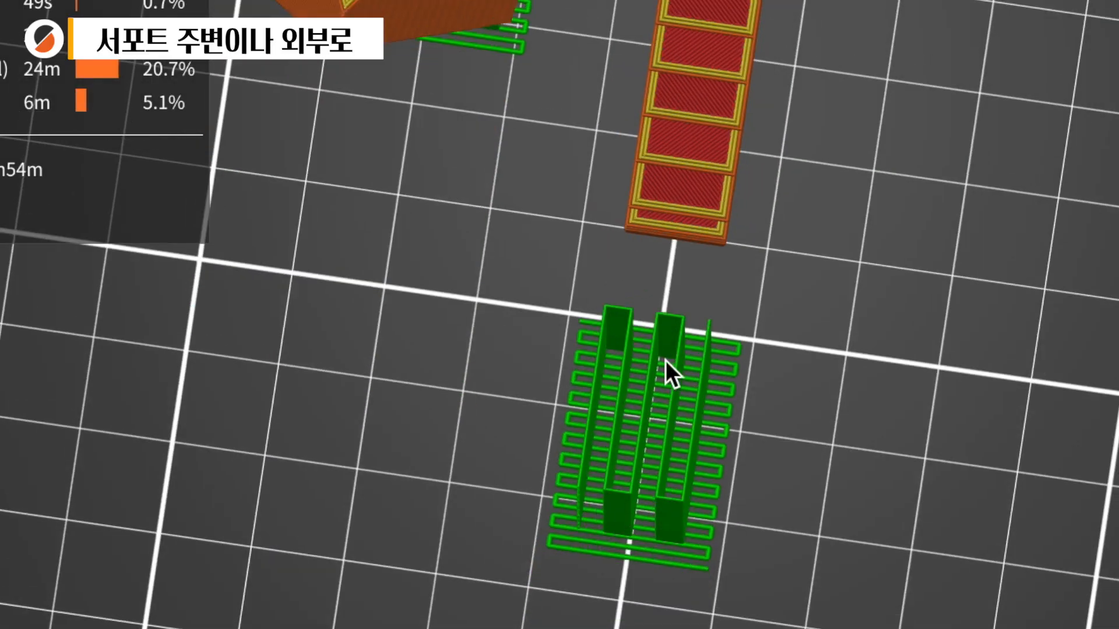
Examine the supports without a surrounding wall, and try the option that adds one (서포트 주변이나 외부로) before resetting it to unchecked
{"action": "left_click_drag", "start_coordinate": [849, 426], "coordinate": [802, 389]}
{"action": "scroll", "coordinate": [802, 390], "scroll_direction": "up", "scroll_amount": 3}
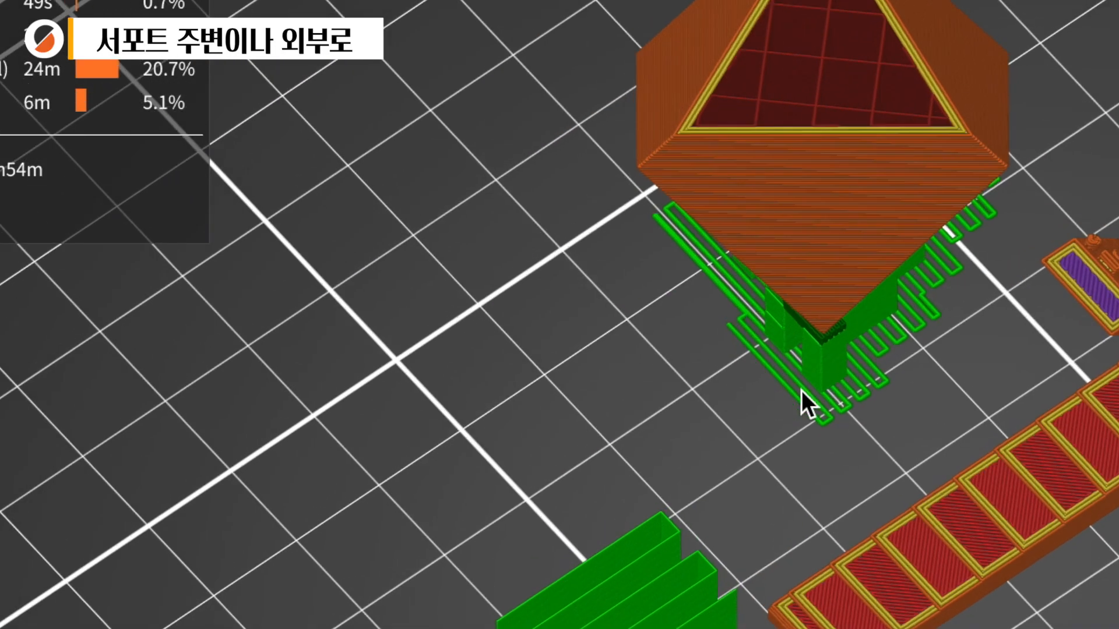
{"action": "left_click_drag", "start_coordinate": [726, 420], "coordinate": [688, 166]}
{"action": "scroll", "coordinate": [690, 160], "scroll_direction": "up", "scroll_amount": 3}
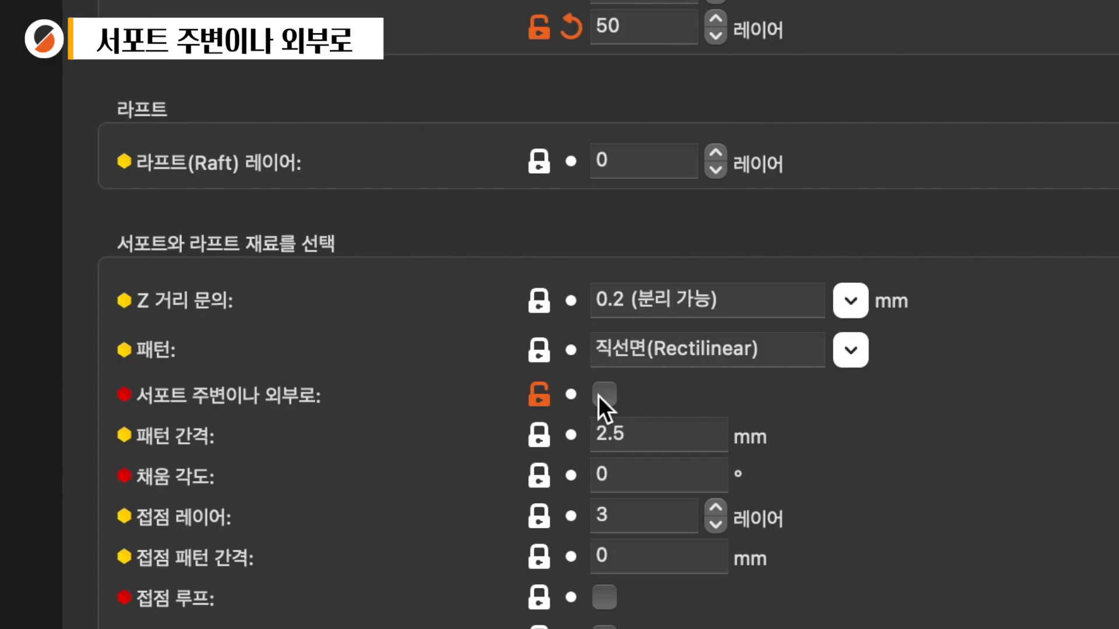
{"action": "left_click", "coordinate": [605, 394]}
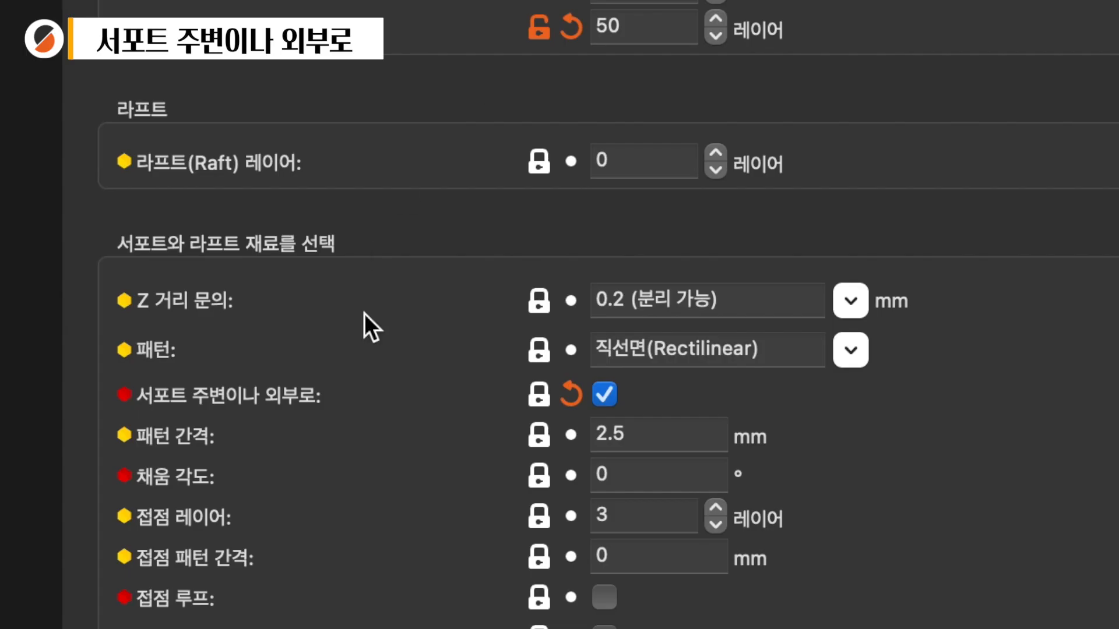
{"action": "left_click", "coordinate": [573, 397]}
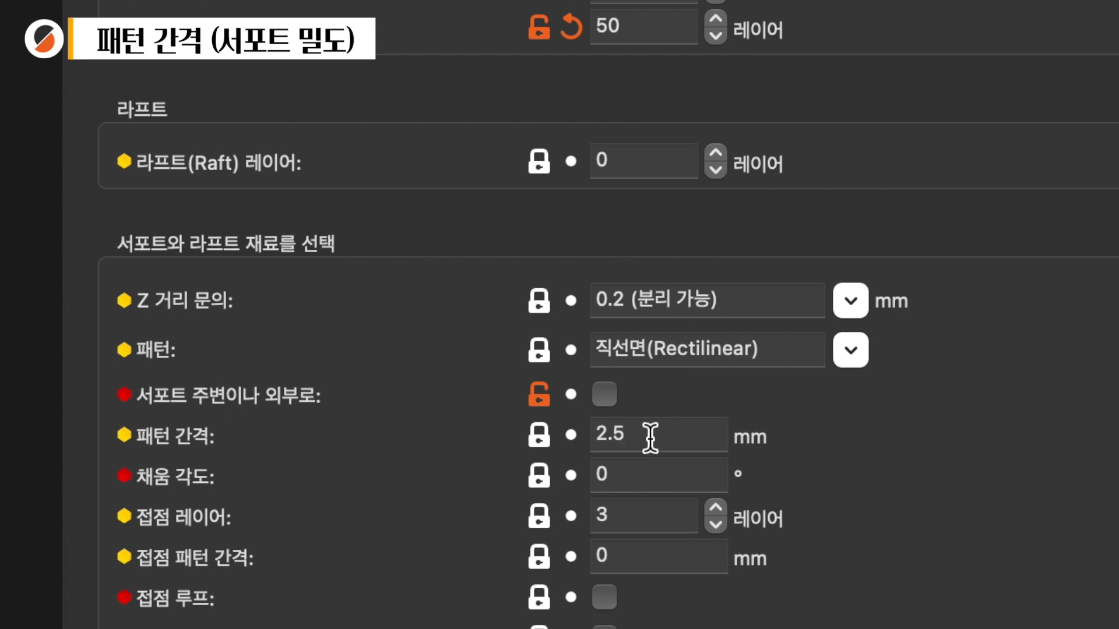
Set the support pattern spacing (패턴 간격) to 5 mm
{"action": "left_click", "coordinate": [650, 437]}
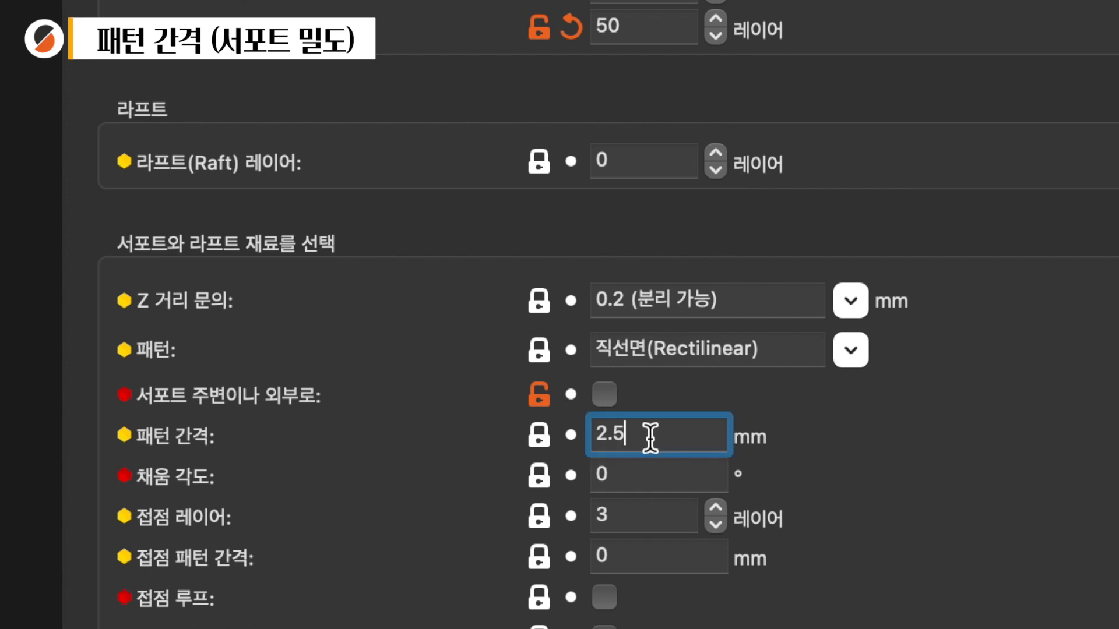
{"action": "double_click", "coordinate": [650, 437]}
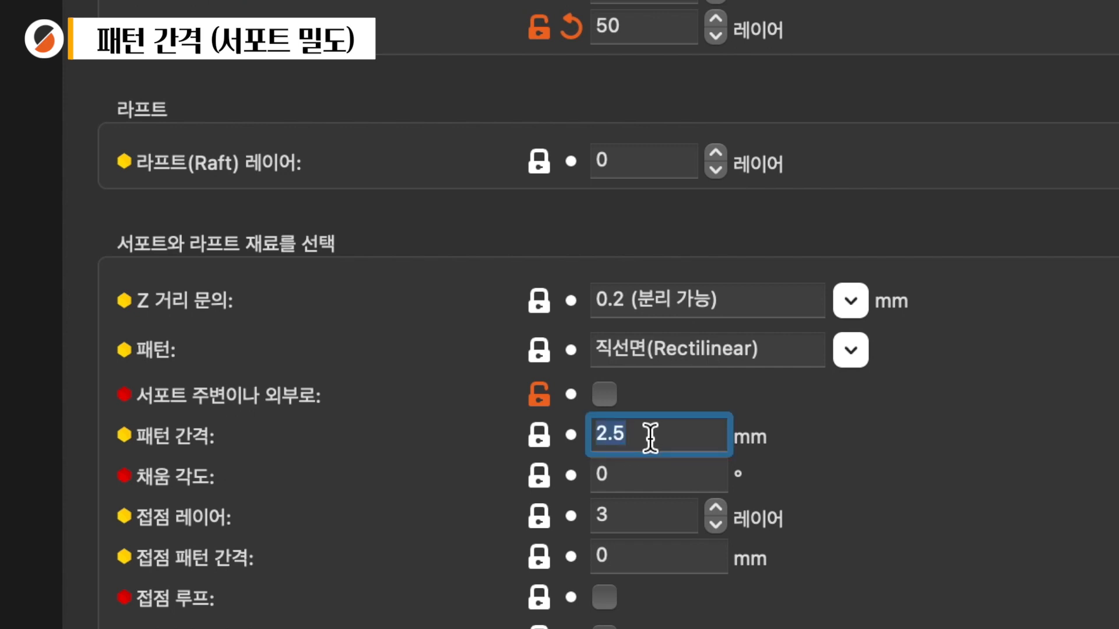
{"action": "type", "text": "5"}
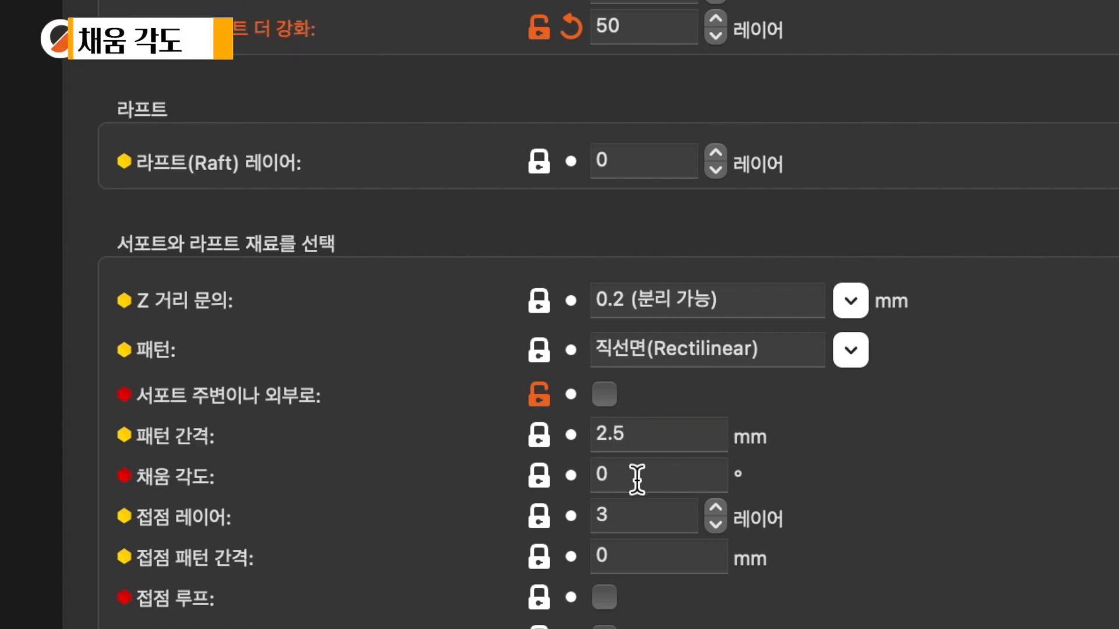
Try support pattern angles (채움 각도) of 45° and 90°, and reset the angle to its default
{"action": "mouse_move", "coordinate": [636, 477]}
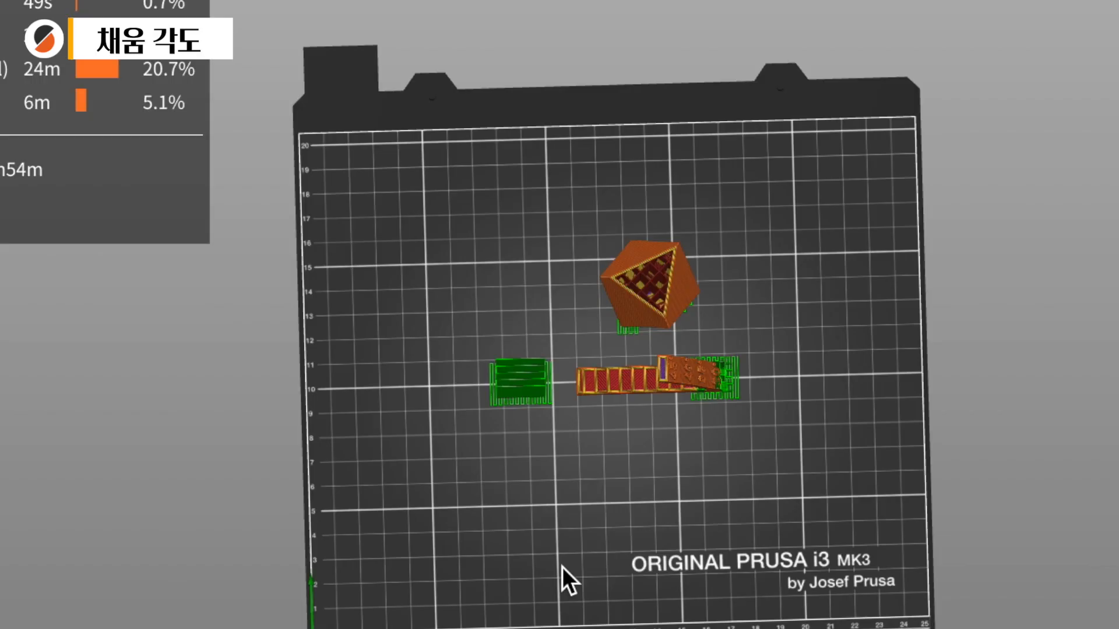
{"action": "scroll", "coordinate": [562, 579], "scroll_direction": "up", "scroll_amount": 5}
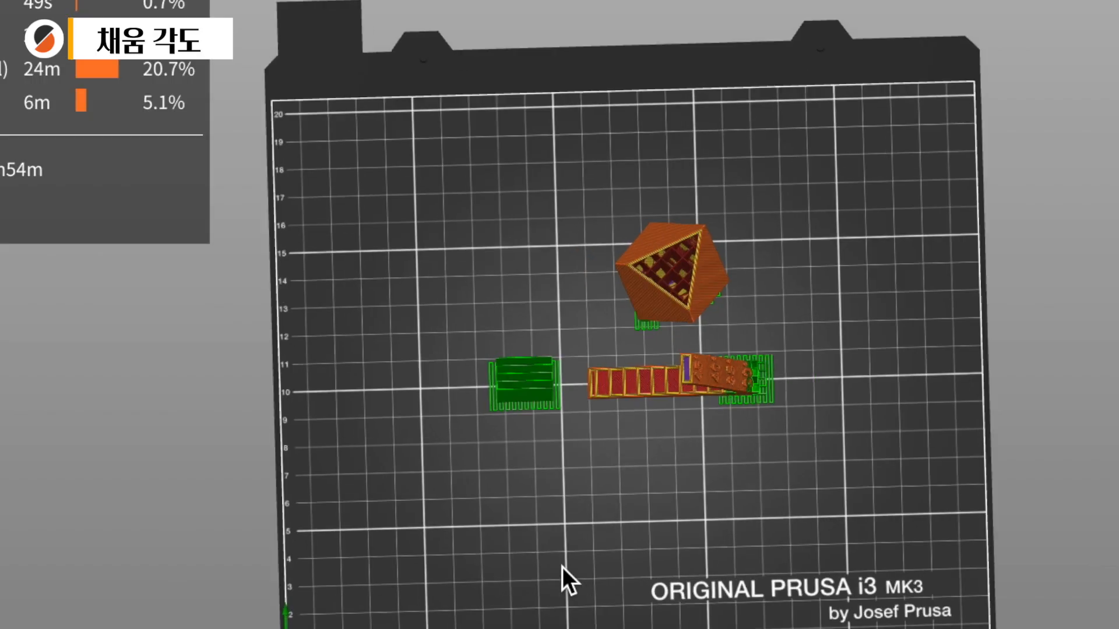
{"action": "scroll", "coordinate": [561, 568], "scroll_direction": "down", "scroll_amount": 1}
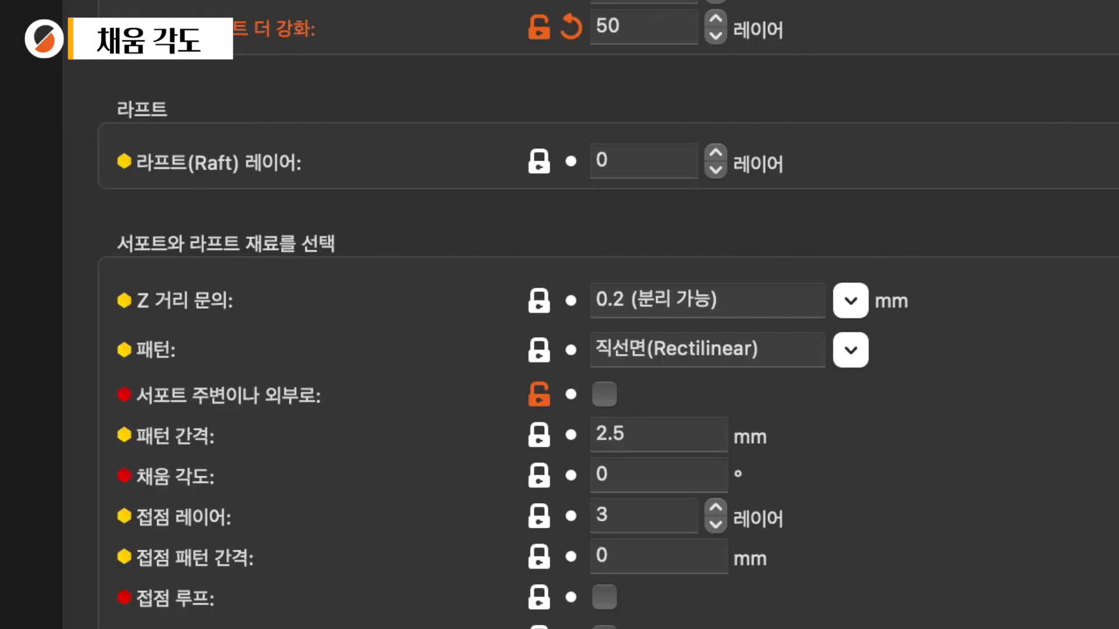
{"action": "left_click", "coordinate": [653, 478]}
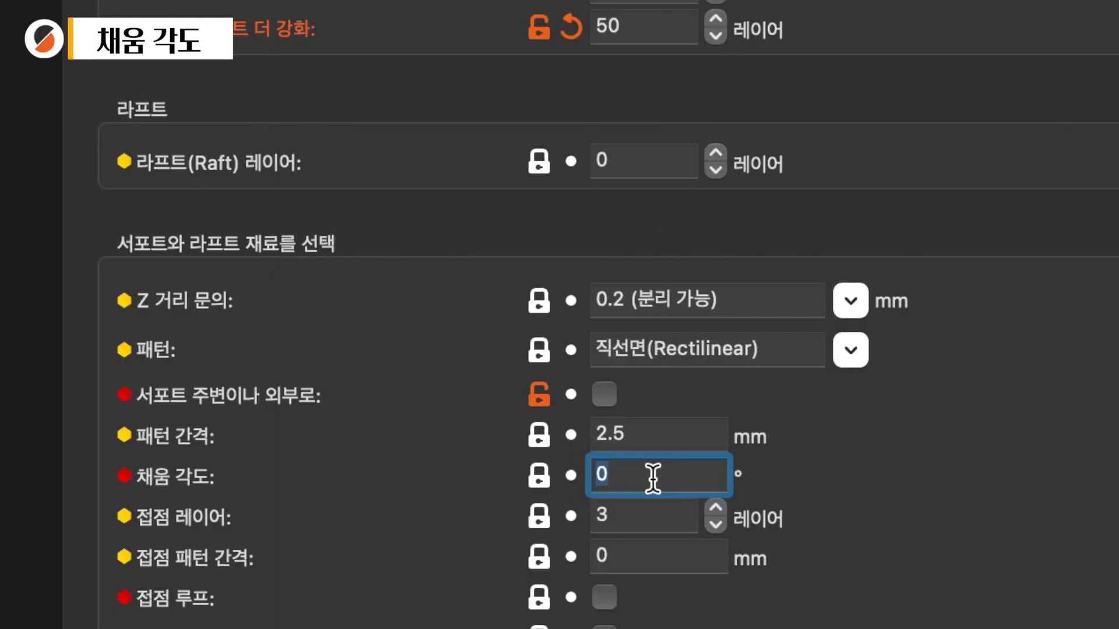
{"action": "type", "text": "45"}
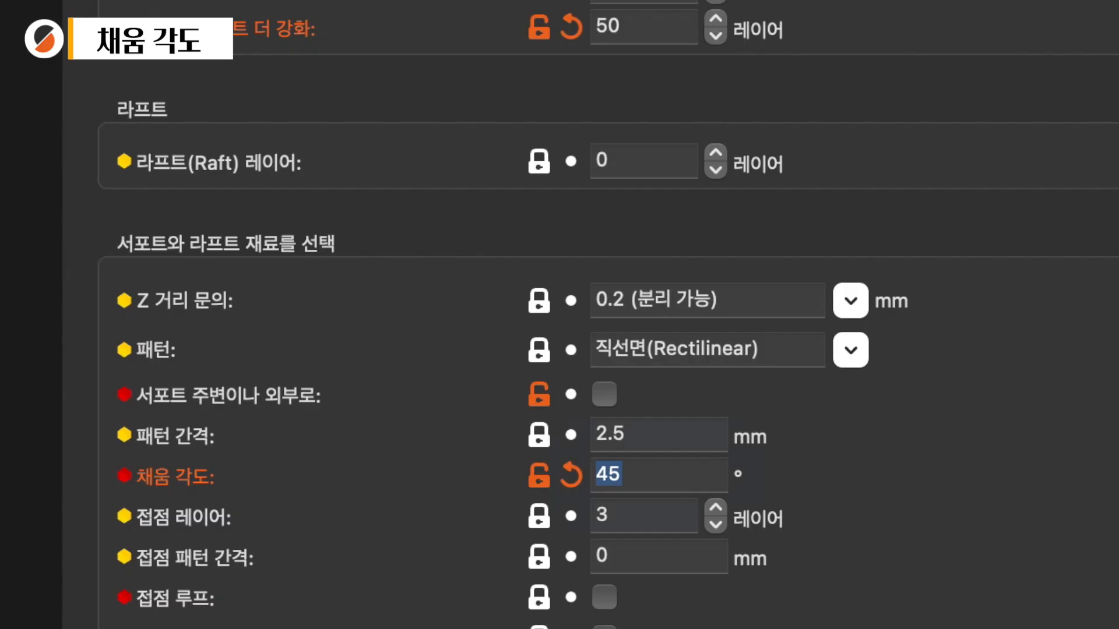
{"action": "type", "text": "90"}
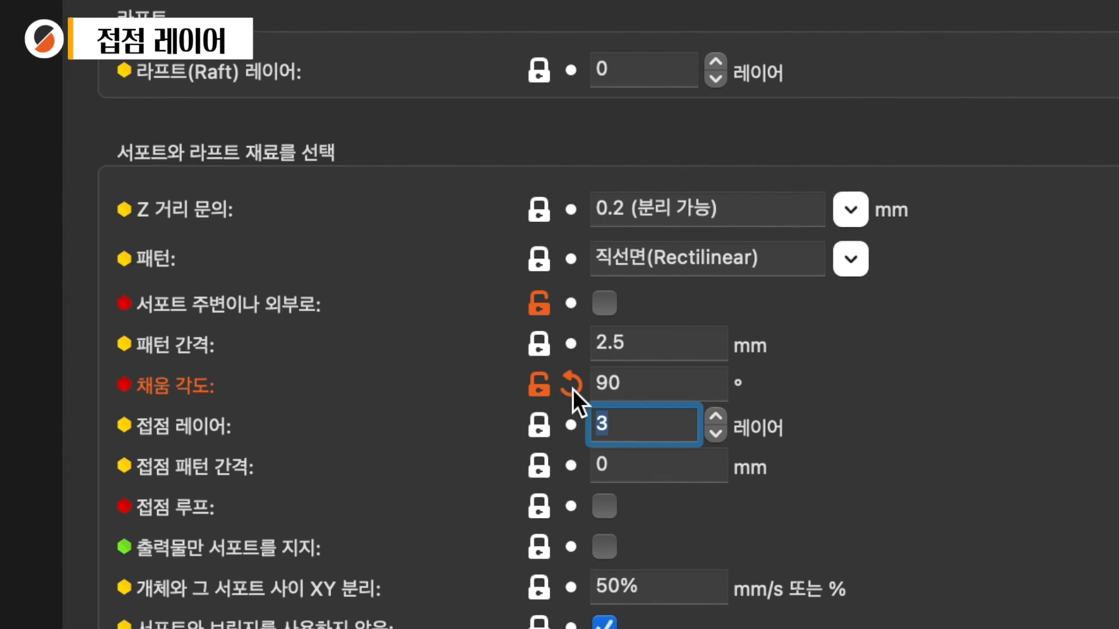
{"action": "left_click", "coordinate": [573, 389]}
Examine the support beneath the overhang and its dense interface layers (접점 레이어) up close from several angles
{"action": "left_click", "coordinate": [632, 425]}
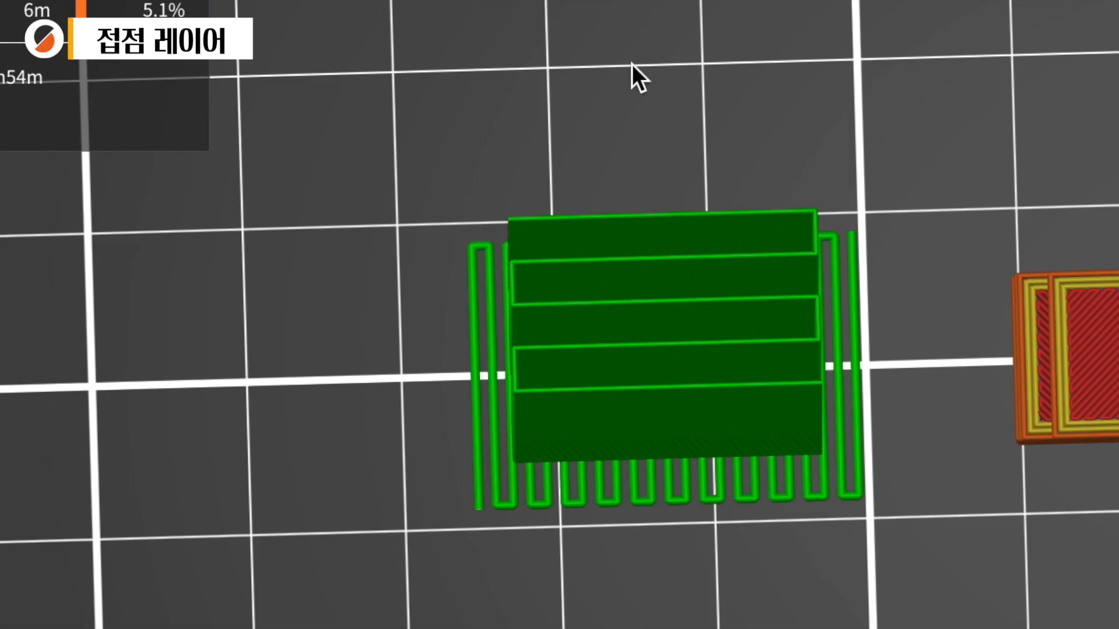
{"action": "left_click_drag", "start_coordinate": [694, 615], "coordinate": [757, 383]}
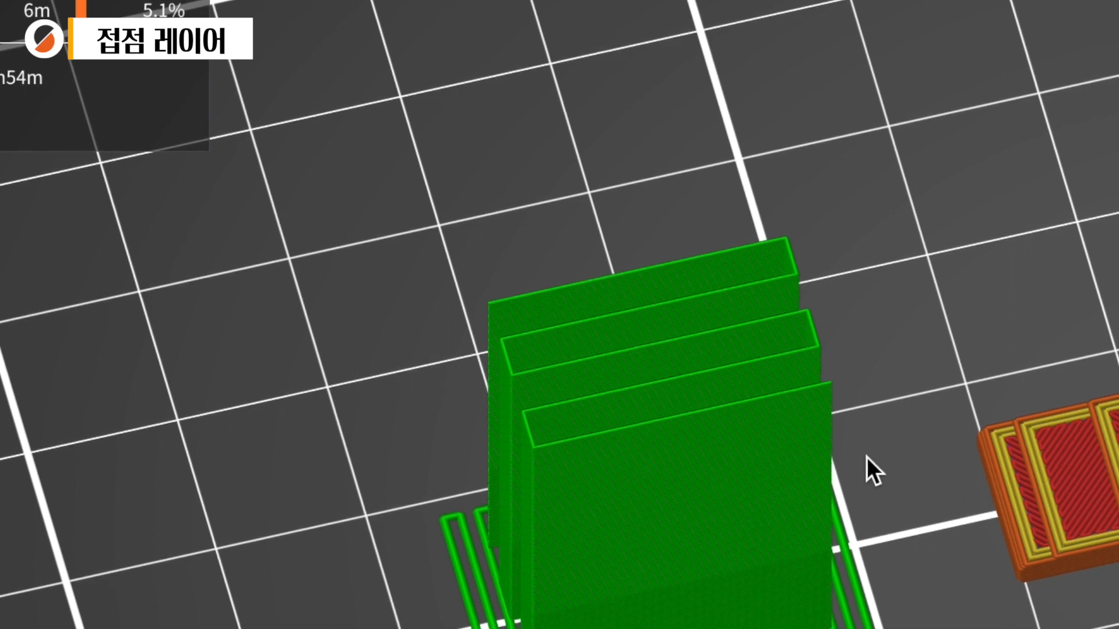
{"action": "left_click_drag", "start_coordinate": [869, 456], "coordinate": [659, 144]}
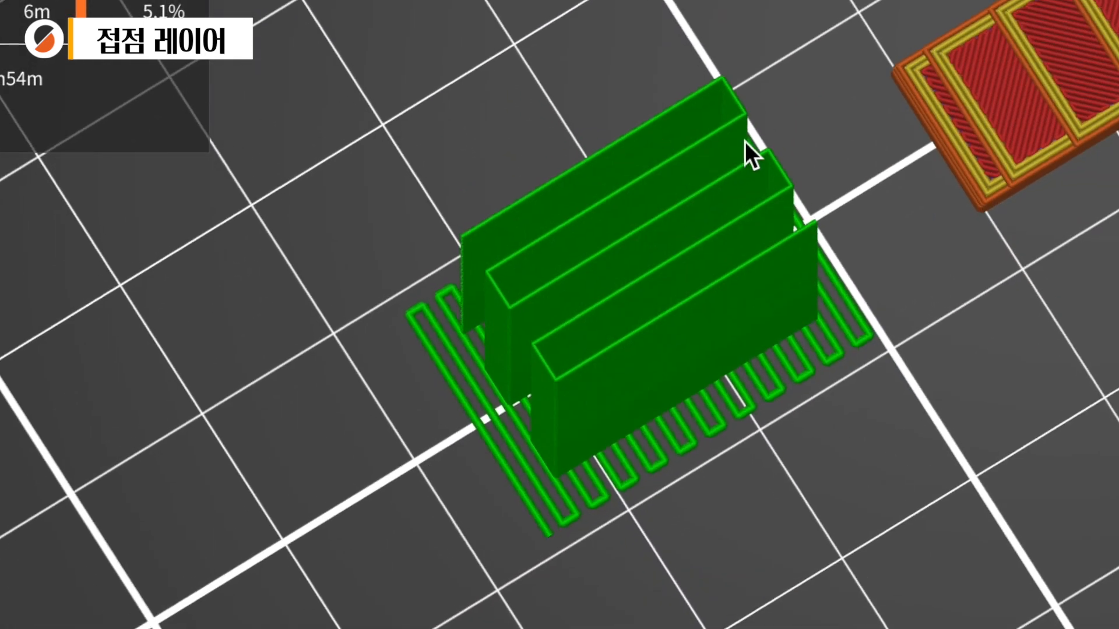
{"action": "scroll", "coordinate": [417, 365], "scroll_direction": "down", "scroll_amount": 2}
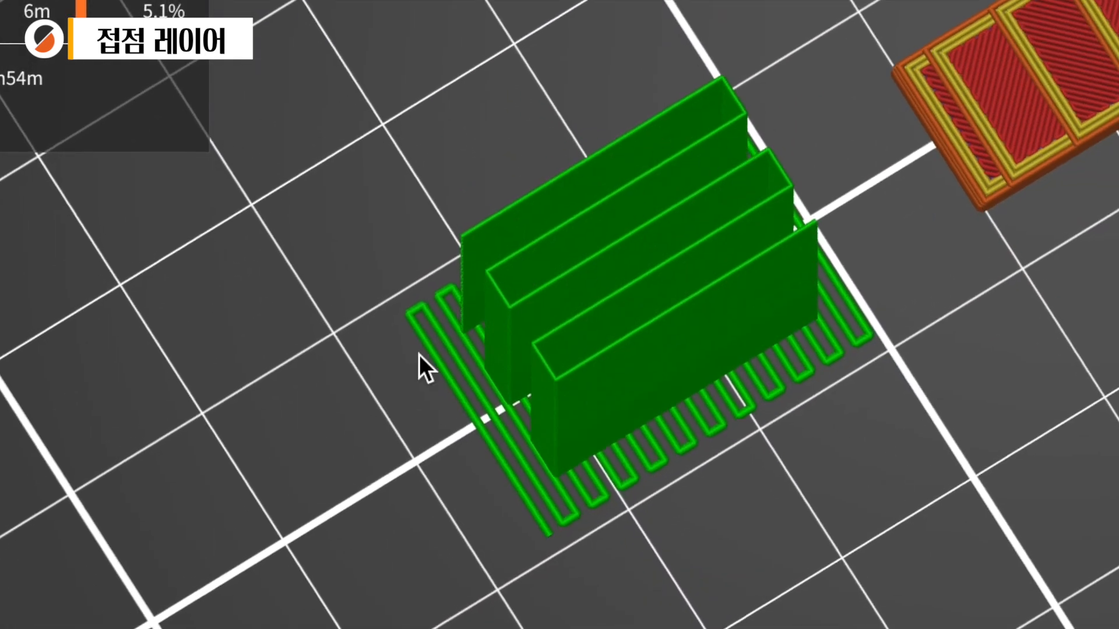
{"action": "left_click_drag", "start_coordinate": [445, 589], "coordinate": [414, 530]}
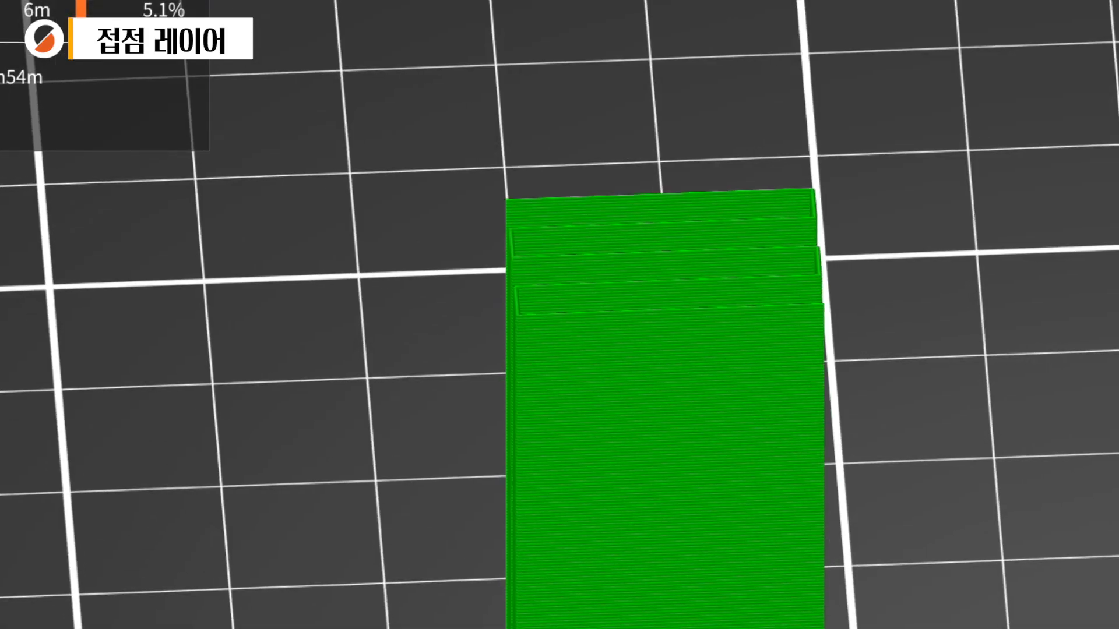
{"action": "left_click_drag", "start_coordinate": [882, 367], "coordinate": [876, 426]}
{"action": "right_click_drag", "start_coordinate": [875, 425], "coordinate": [793, 532]}
{"action": "scroll", "coordinate": [792, 532], "scroll_direction": "up", "scroll_amount": 10}
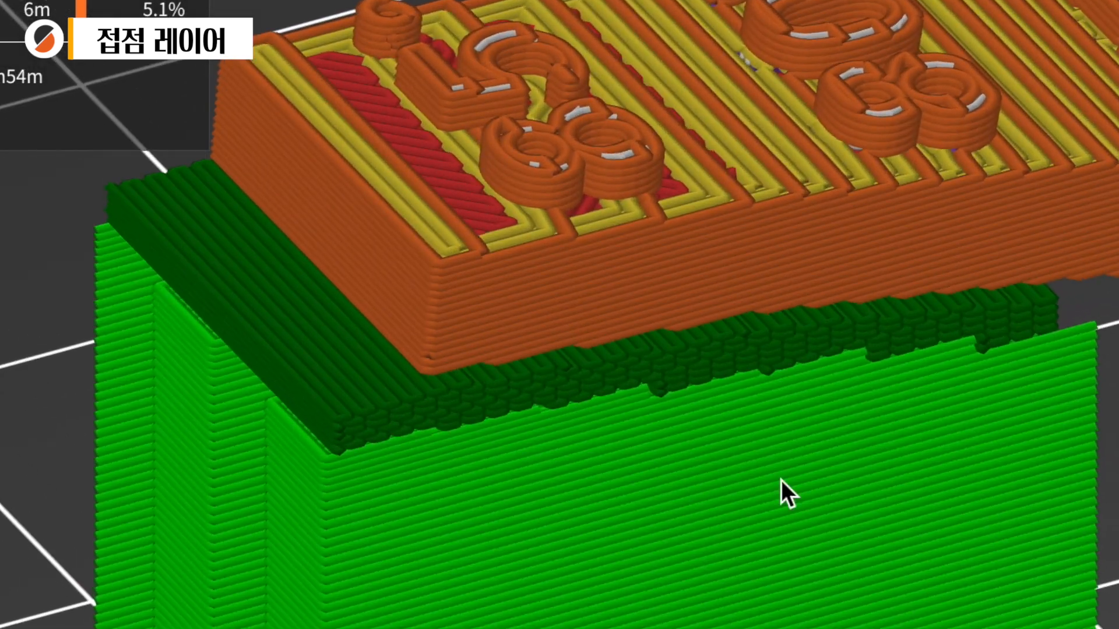
{"action": "left_click_drag", "start_coordinate": [61, 520], "coordinate": [42, 500]}
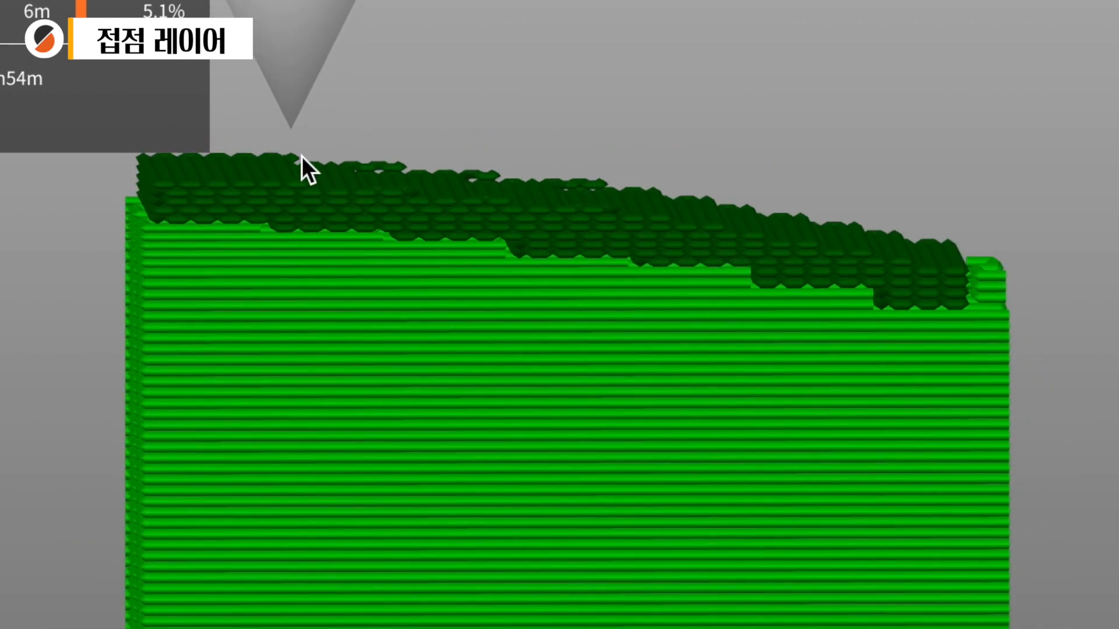
Step down and back up through the sliced layers to examine how the interface layers build on top of the support
{"action": "left_click_drag", "start_coordinate": [575, 10], "coordinate": [597, 58]}
{"action": "key", "text": "Down"}
{"action": "key", "text": "Down"}
{"action": "key", "text": "Down"}
{"action": "key", "text": "Down"}
{"action": "key", "text": "Down"}
{"action": "key", "text": "Down"}
{"action": "key", "text": "Down"}
{"action": "key", "text": "Down"}
{"action": "key", "text": "Down"}
{"action": "key", "text": "Down"}
{"action": "key", "text": "Down"}
{"action": "key", "text": "Down"}
{"action": "key", "text": "Down"}
{"action": "key", "text": "Down"}
{"action": "key", "text": "Down"}
{"action": "key", "text": "Down"}
{"action": "key", "text": "Down"}
{"action": "key", "text": "Down"}
{"action": "key", "text": "Down"}
{"action": "key", "text": "Down"}
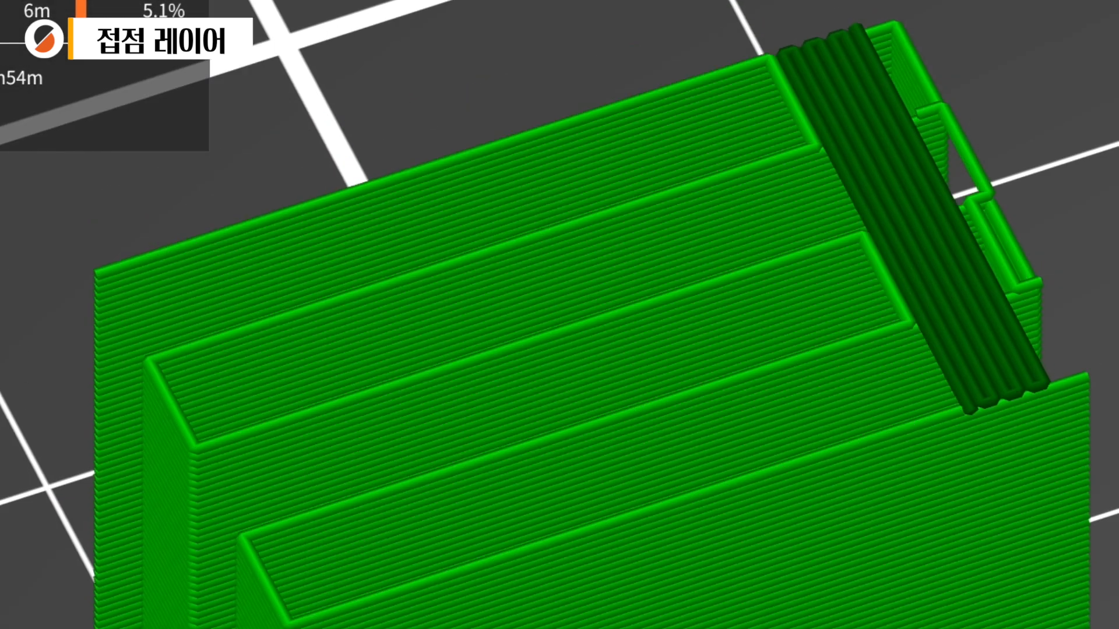
{"action": "key", "text": "Up"}
{"action": "key", "text": "Up"}
{"action": "key", "text": "Up"}
{"action": "key", "text": "Up"}
{"action": "key", "text": "Up"}
{"action": "key", "text": "Up"}
{"action": "key", "text": "Up"}
{"action": "key", "text": "Up"}
{"action": "key", "text": "Up"}
{"action": "key", "text": "Up"}
{"action": "key", "text": "Up"}
{"action": "key", "text": "Up"}
{"action": "key", "text": "Up"}
{"action": "key", "text": "Up"}
{"action": "key", "text": "Up"}
{"action": "key", "text": "Up"}
{"action": "key", "text": "Up"}
{"action": "key", "text": "Up"}
{"action": "key", "text": "Up"}
{"action": "key", "text": "Up"}
{"action": "key", "text": "Up"}
{"action": "key", "text": "Up"}
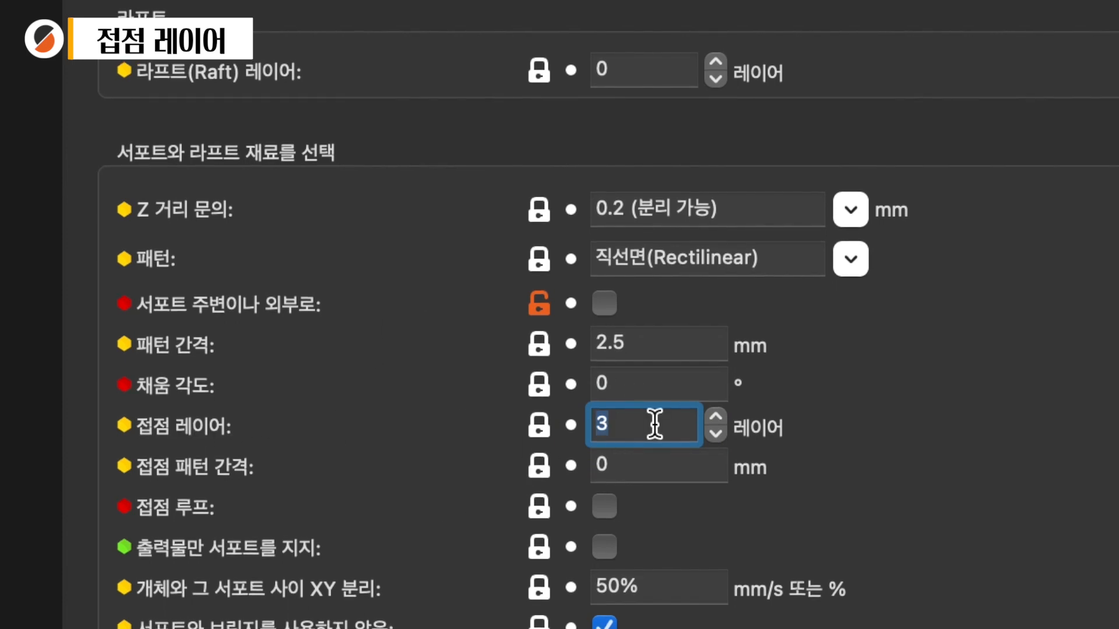
Set the interface layers (접점 레이어) to 2 and open the interface pattern spacing (접점 패턴 간격) for editing
{"action": "type", "text": "2"}
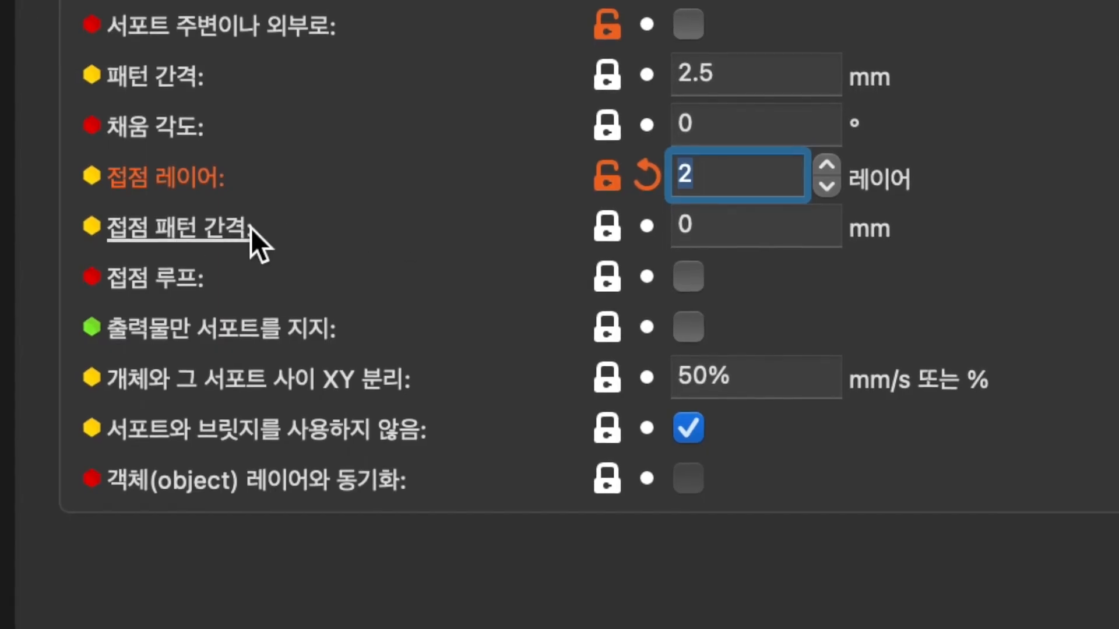
{"action": "left_click", "coordinate": [750, 236]}
{"action": "double_click", "coordinate": [750, 236]}
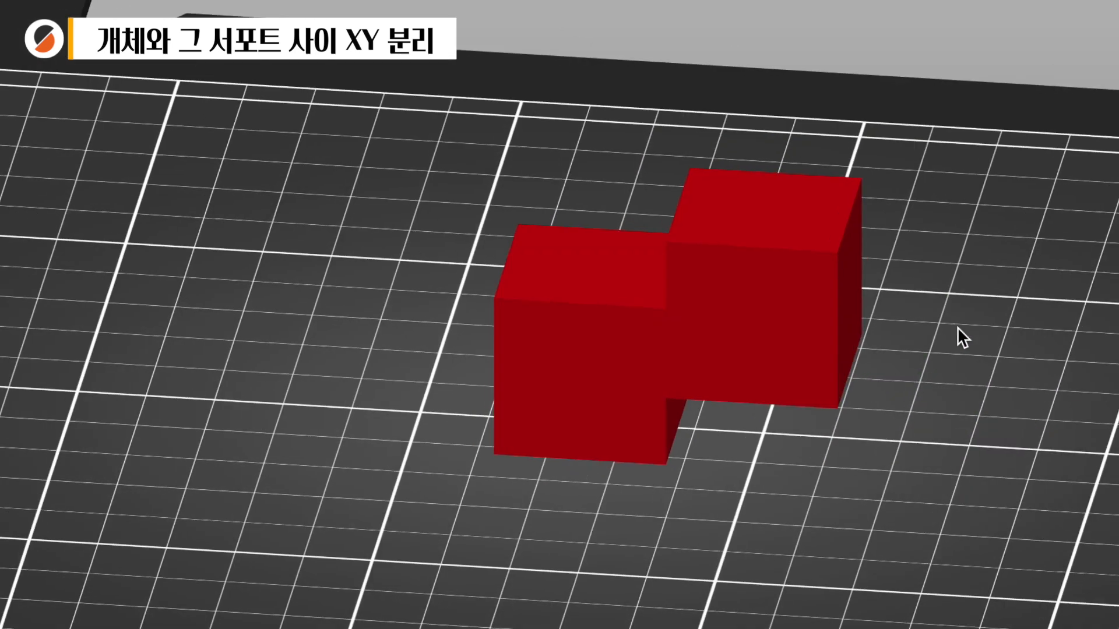
Show the sliced two-block model up to the 9.40 mm layer and inspect the horizontal gap between the model wall and its support
{"action": "left_click_drag", "start_coordinate": [956, 326], "coordinate": [959, 326]}
{"action": "right_click_drag", "start_coordinate": [960, 327], "coordinate": [764, 368]}
{"action": "left_click_drag", "start_coordinate": [763, 368], "coordinate": [785, 382]}
{"action": "scroll", "coordinate": [766, 354], "scroll_direction": "up", "scroll_amount": 2}
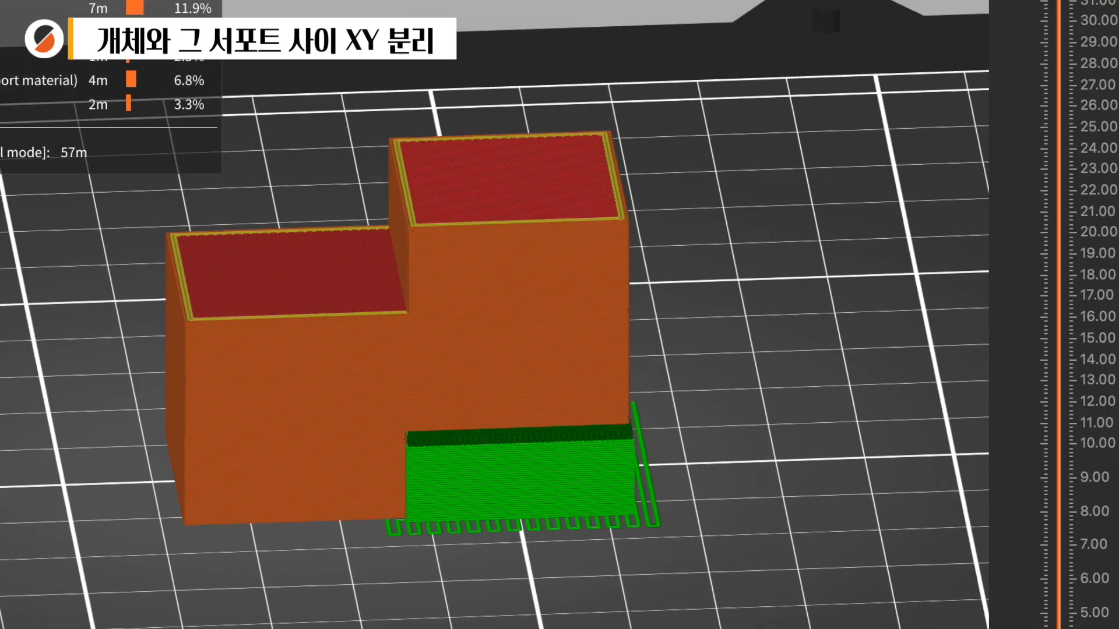
{"action": "scroll", "coordinate": [495, 314], "scroll_direction": "up", "scroll_amount": 4}
{"action": "left_click_drag", "start_coordinate": [1059, 0], "coordinate": [1010, 468]}
{"action": "left_click_drag", "start_coordinate": [782, 465], "coordinate": [779, 507]}
{"action": "scroll", "coordinate": [763, 506], "scroll_direction": "up", "scroll_amount": 10}
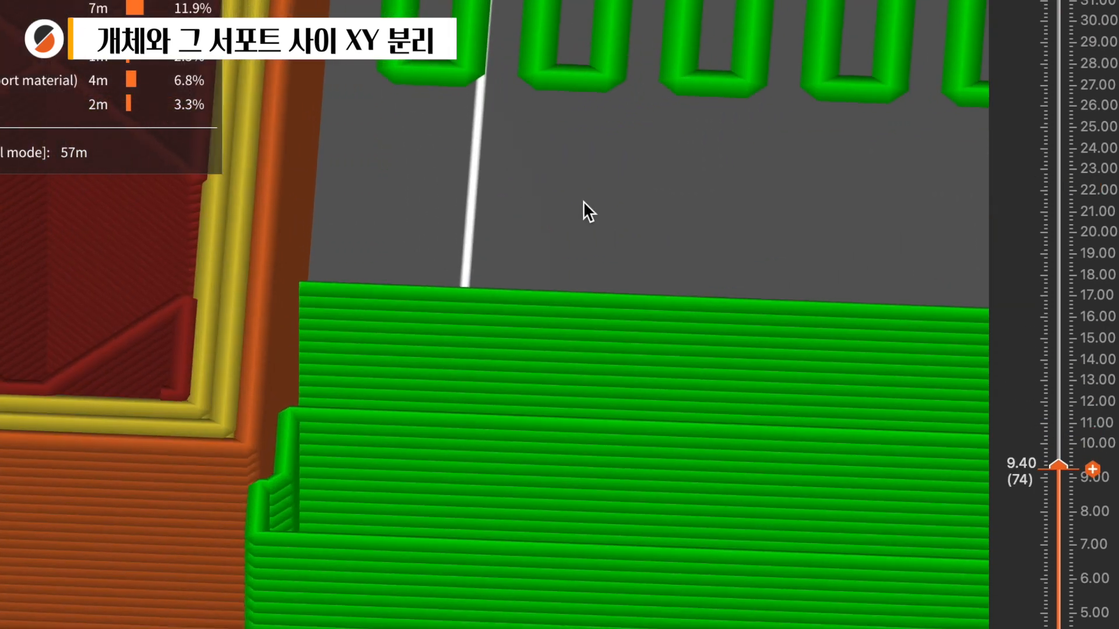
{"action": "right_click_drag", "start_coordinate": [583, 201], "coordinate": [763, 205]}
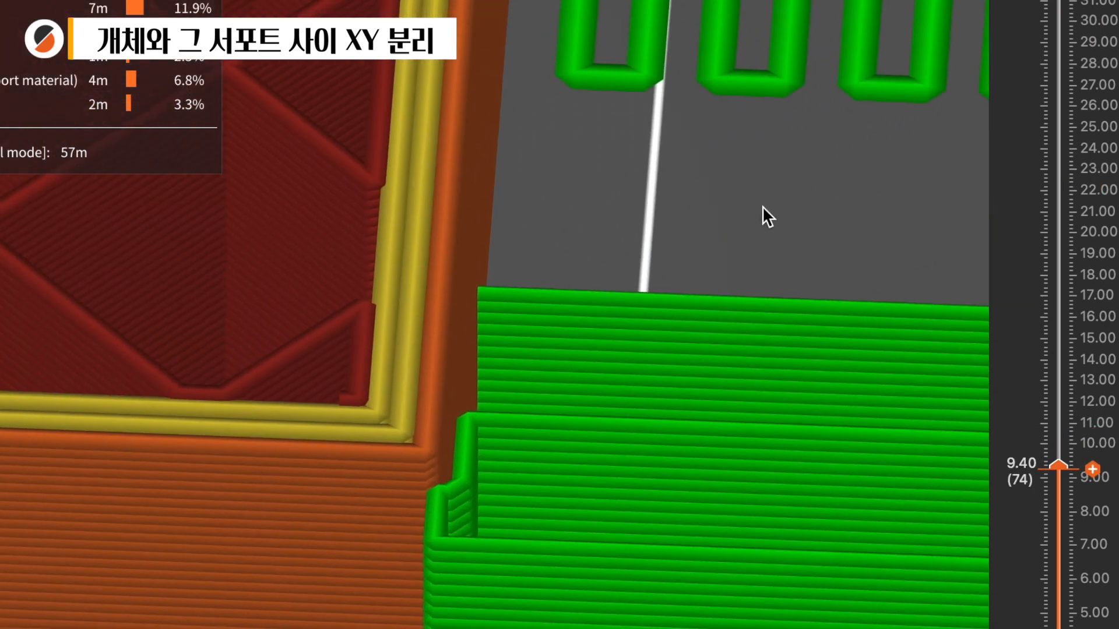
{"action": "left_click_drag", "start_coordinate": [762, 205], "coordinate": [767, 211]}
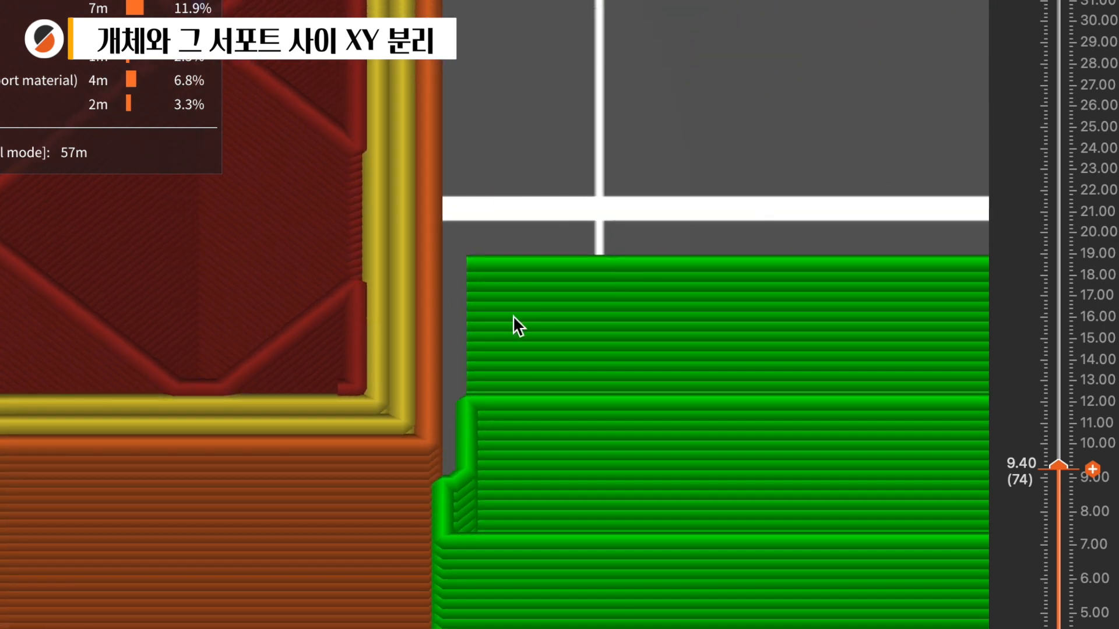
{"action": "left_click_drag", "start_coordinate": [514, 315], "coordinate": [409, 460]}
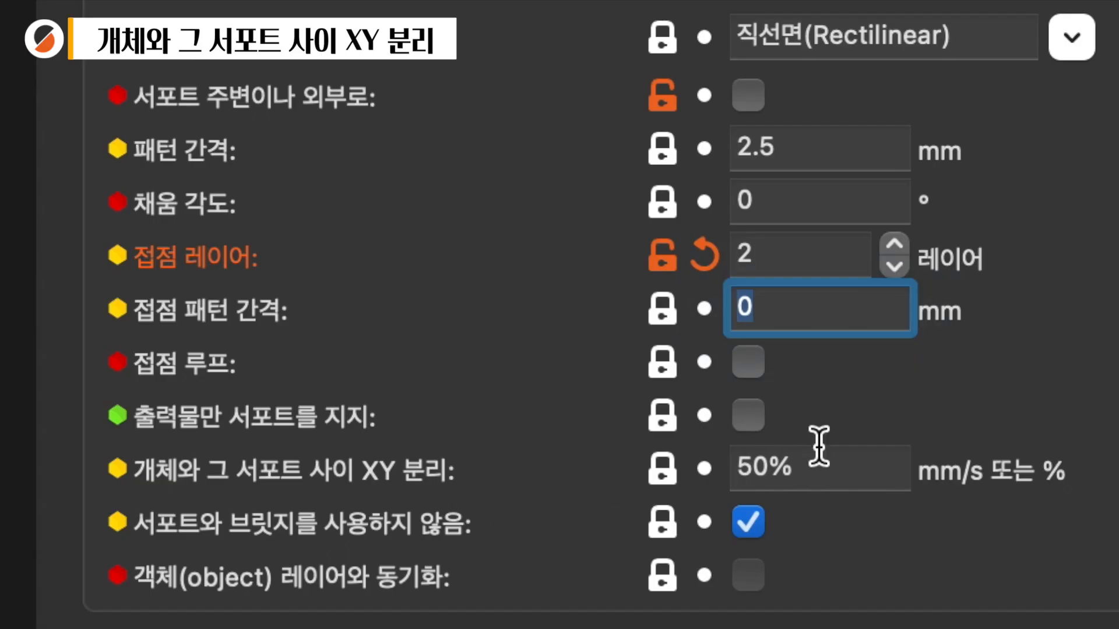
Try an XY separation between object and support (개체와 그 서포트 사이 XY 분리) of 10, and open the layers and perimeters settings
{"action": "double_click", "coordinate": [824, 469]}
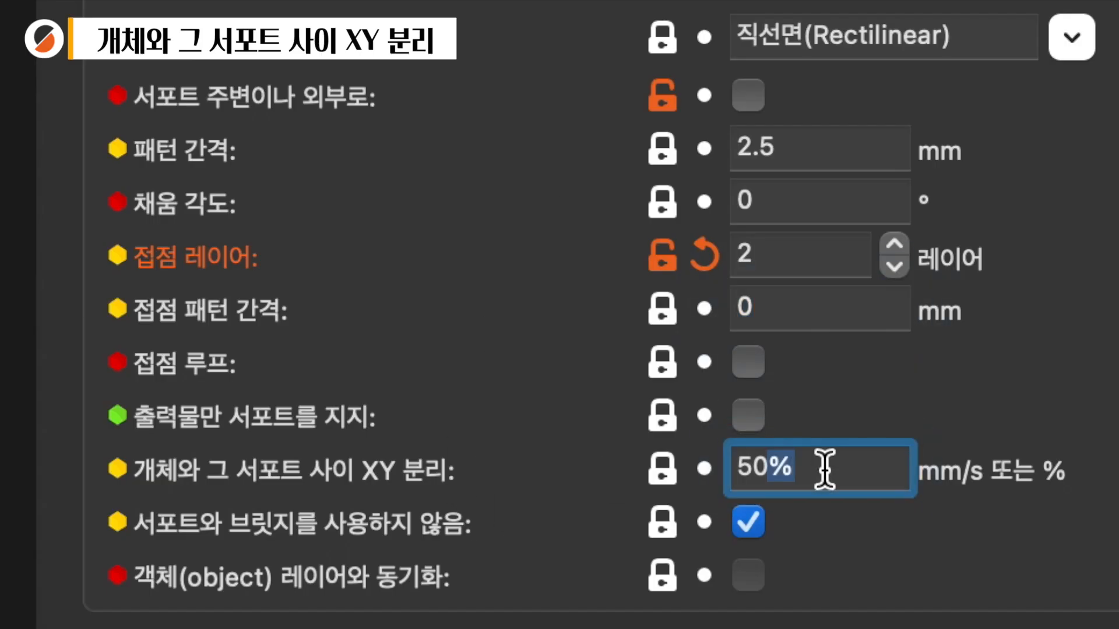
{"action": "triple_click", "coordinate": [825, 469]}
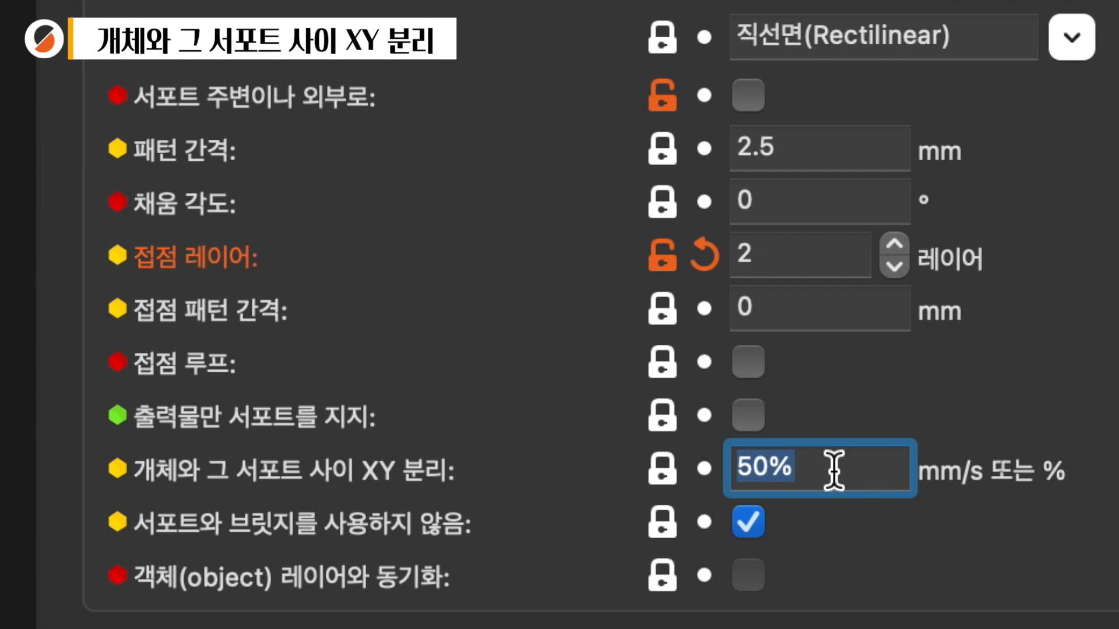
{"action": "type", "text": "10"}
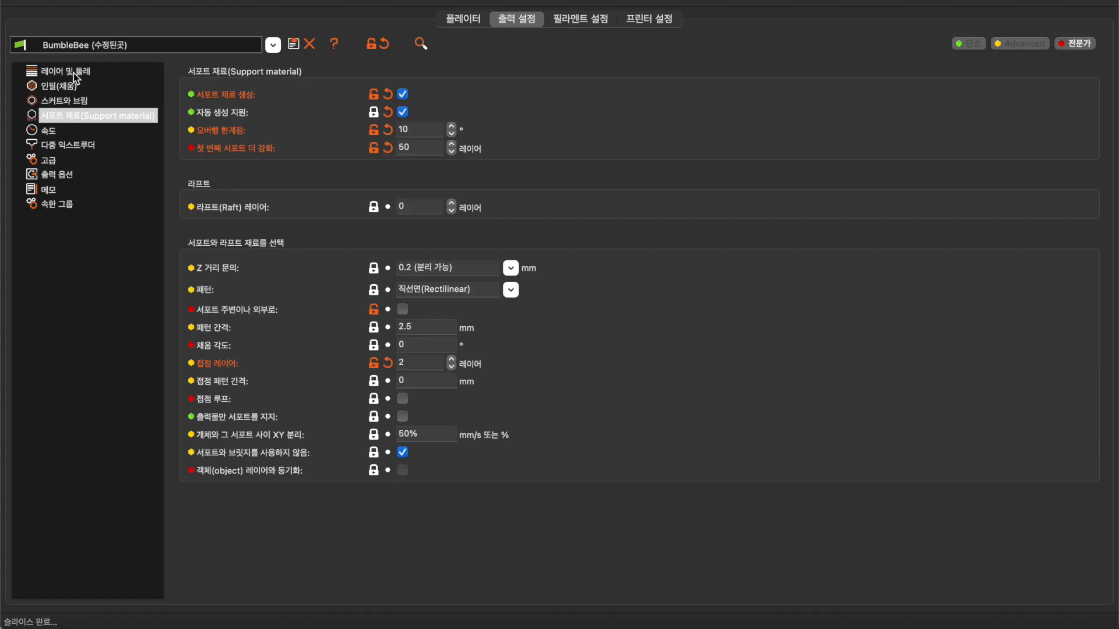
{"action": "left_click", "coordinate": [75, 72]}
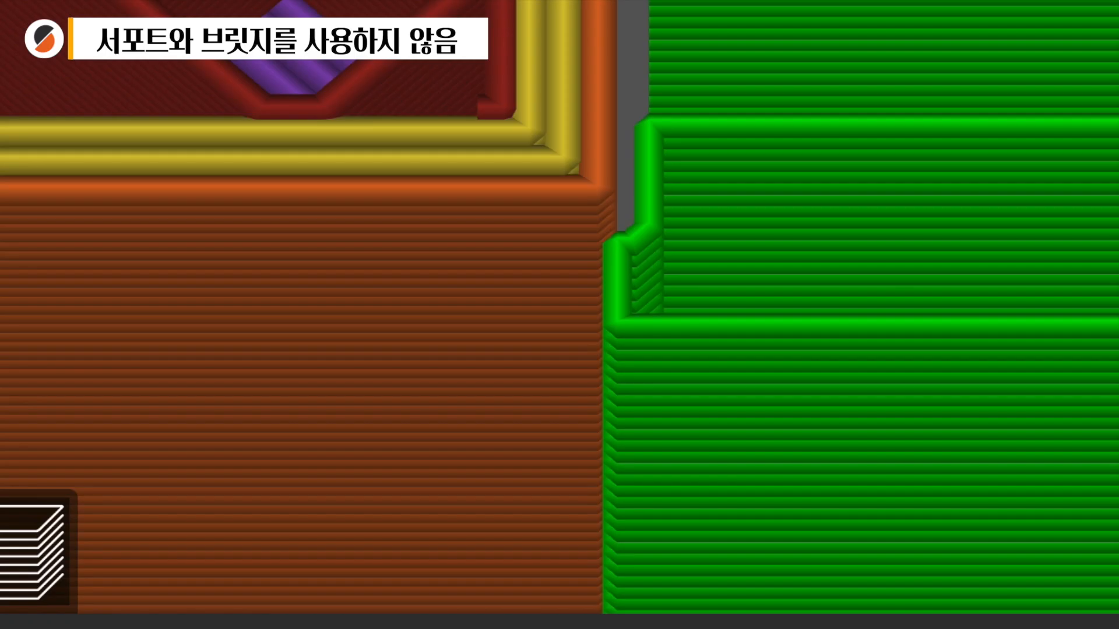
Step up through the layers of the overhanging block to examine its support, interface and bridging layer from different angles
{"action": "scroll", "coordinate": [719, 15], "scroll_direction": "down", "scroll_amount": 10}
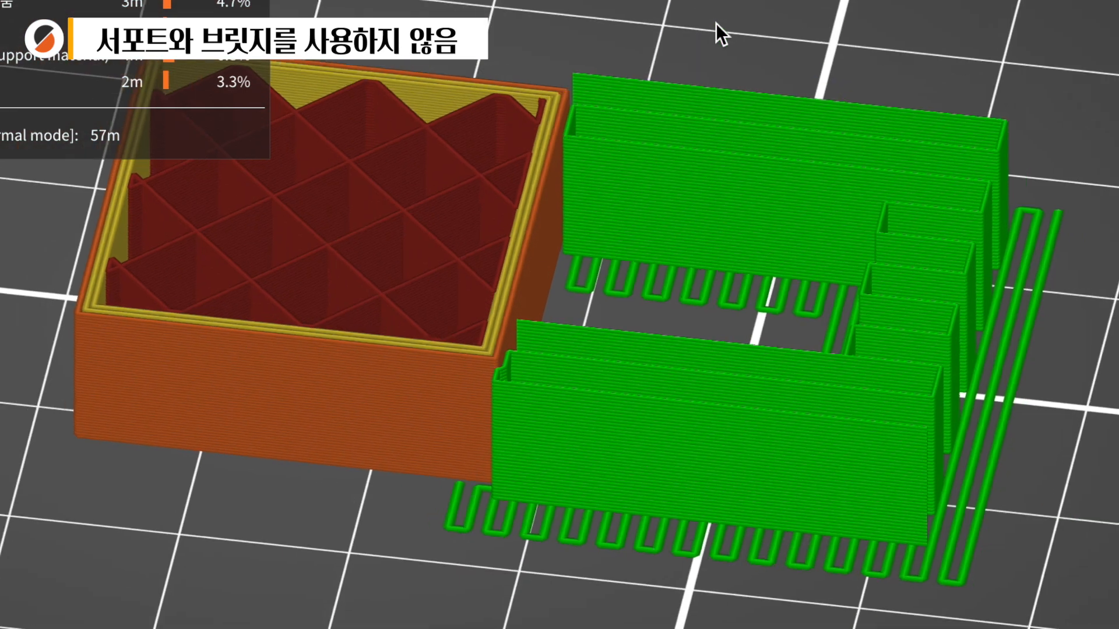
{"action": "right_click_drag", "start_coordinate": [831, 0], "coordinate": [595, 44]}
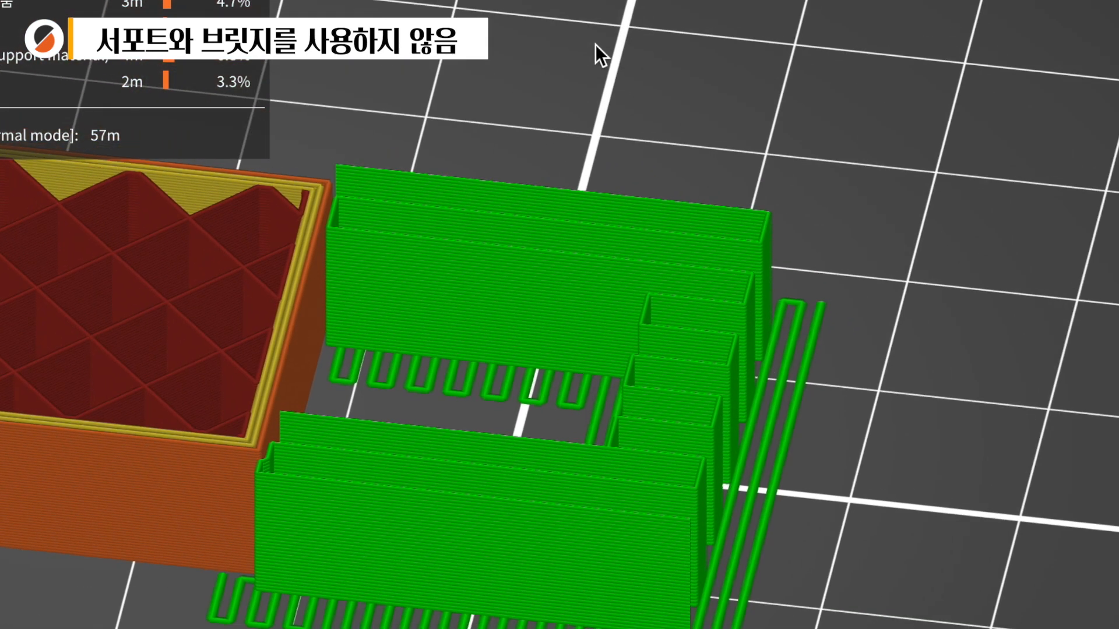
{"action": "left_click_drag", "start_coordinate": [595, 45], "coordinate": [603, 51]}
{"action": "right_click_drag", "start_coordinate": [603, 51], "coordinate": [841, 57]}
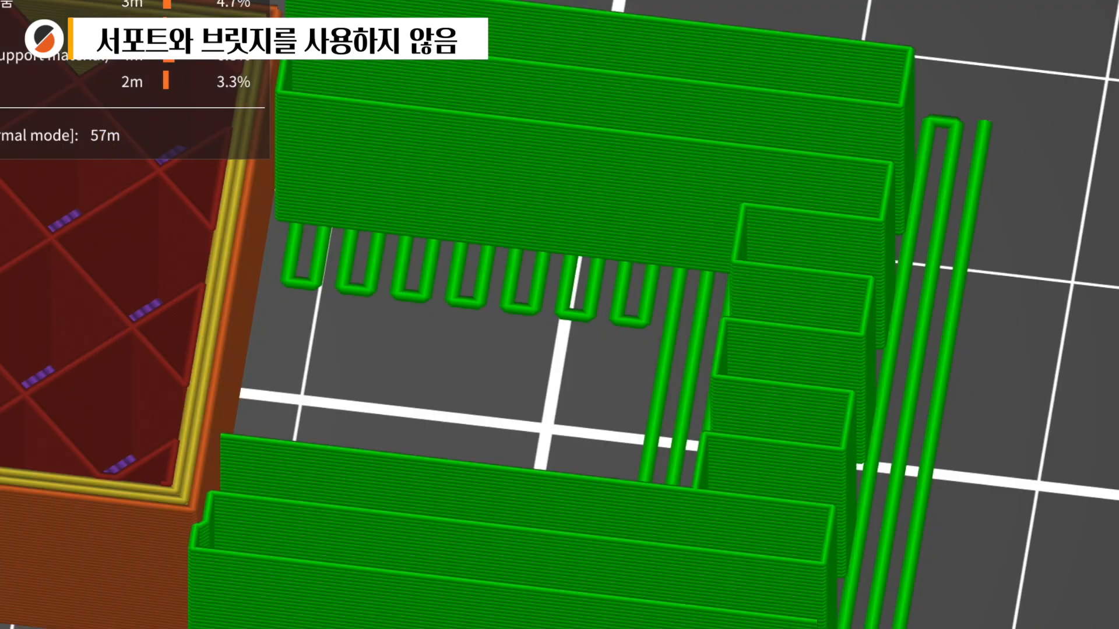
{"action": "key", "text": "Up"}
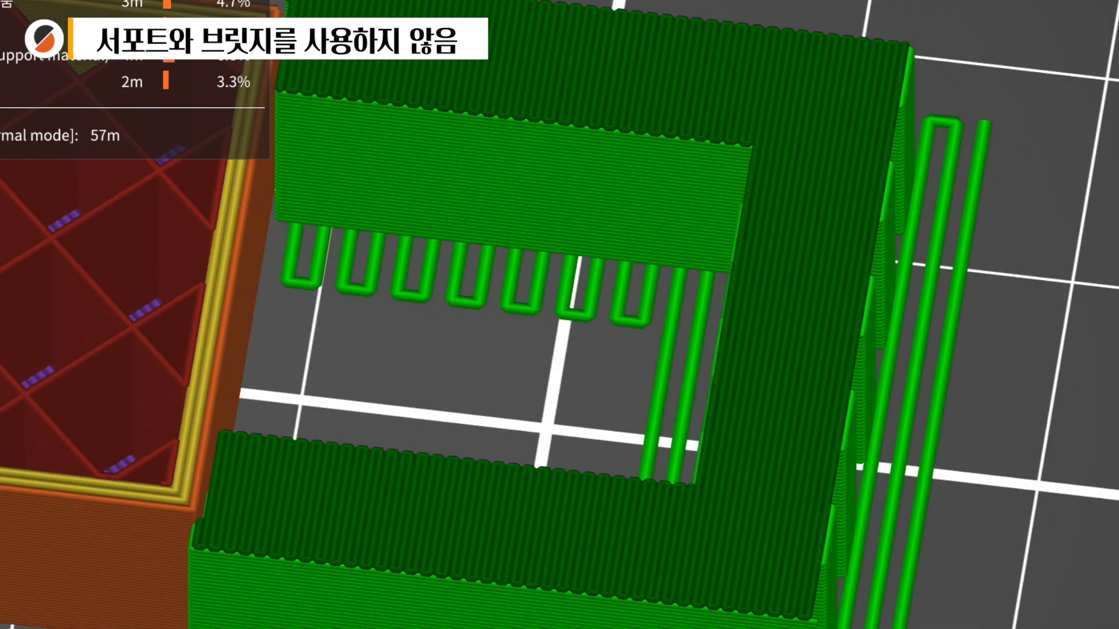
{"action": "key", "text": "Up"}
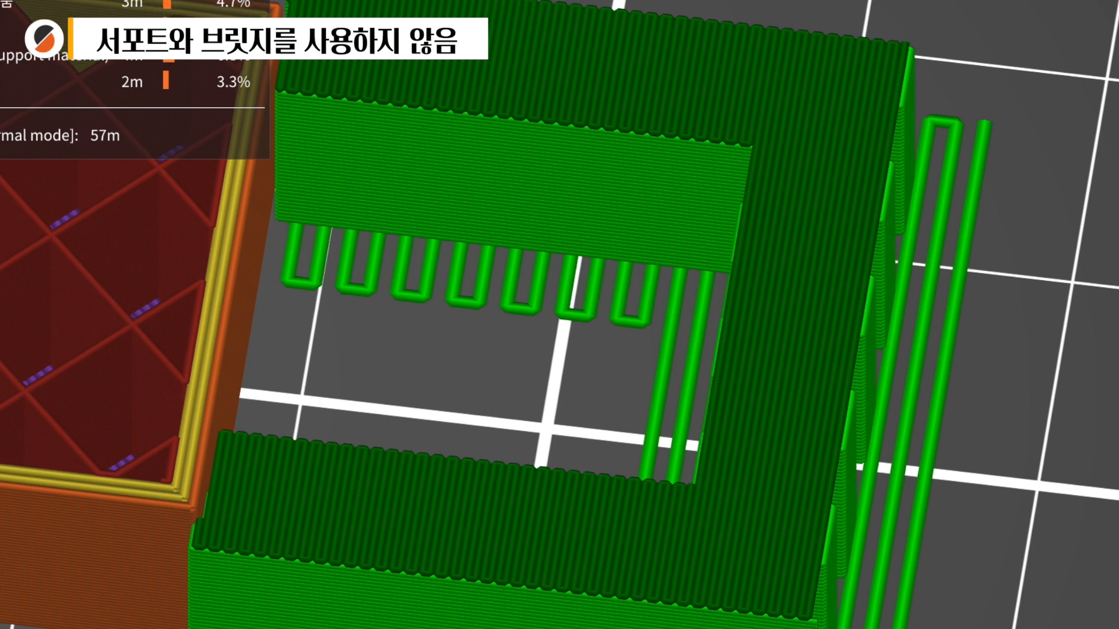
{"action": "key", "text": "Up"}
{"action": "key", "text": "Up"}
{"action": "key", "text": "Up"}
{"action": "key", "text": "Up"}
{"action": "key", "text": "Up"}
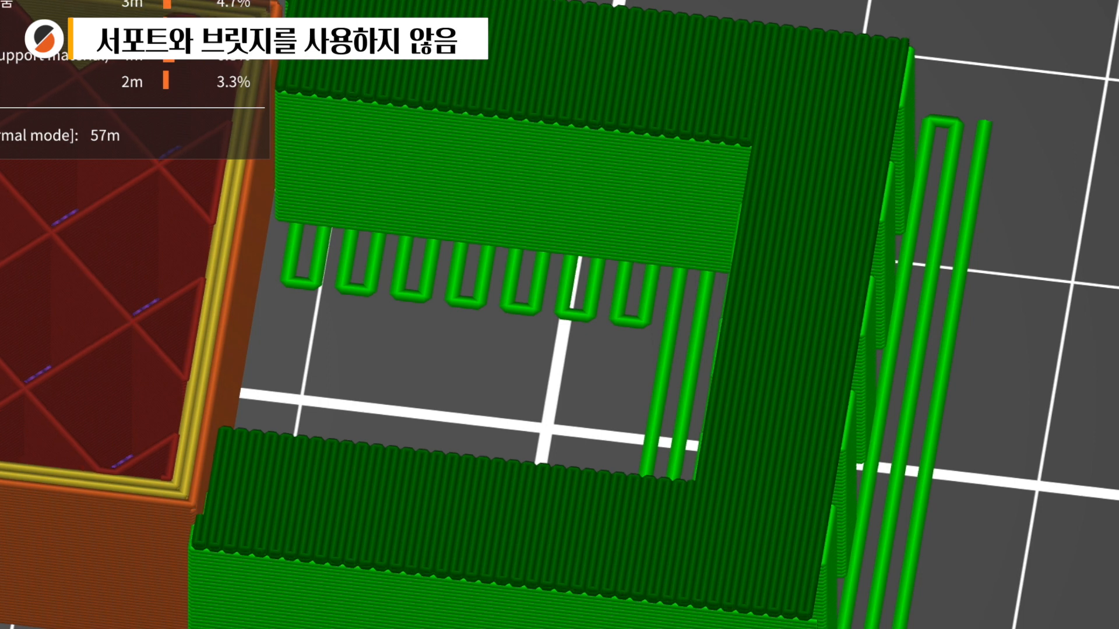
{"action": "key", "text": "Up"}
{"action": "key", "text": "Down"}
{"action": "key", "text": "Up"}
{"action": "key", "text": "Down"}
{"action": "key", "text": "Up"}
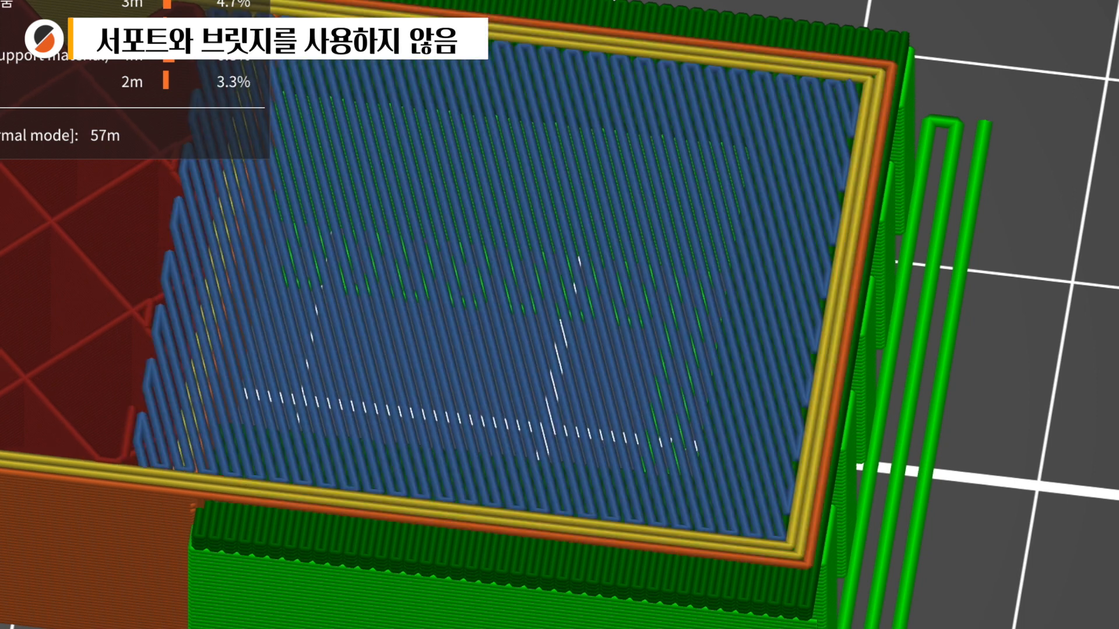
{"action": "left_click_drag", "start_coordinate": [1030, 457], "coordinate": [1030, 420]}
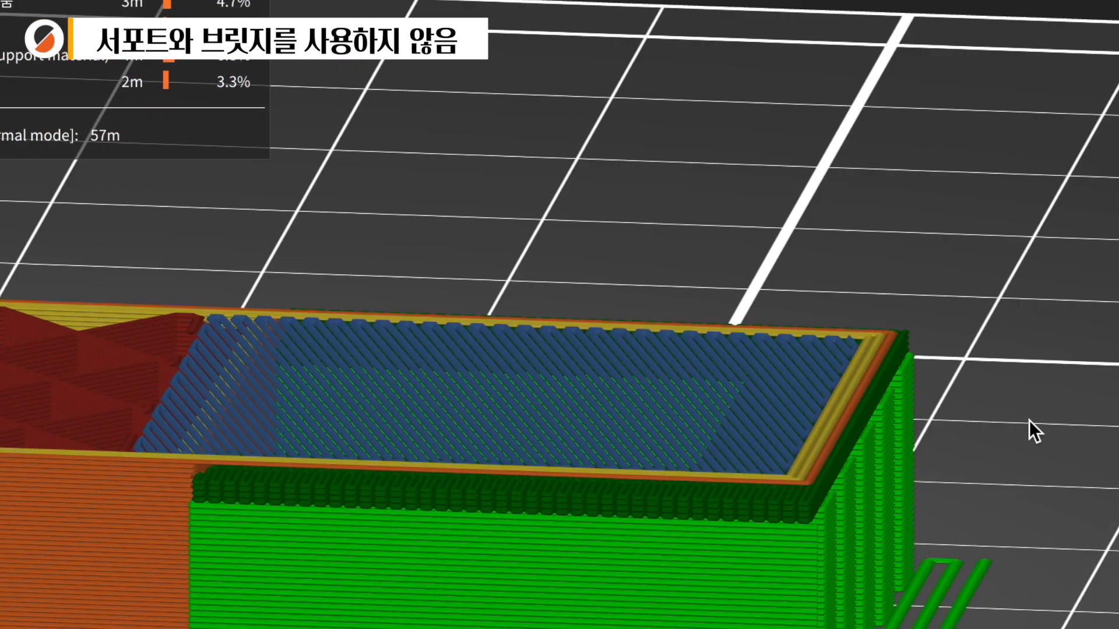
{"action": "left_click_drag", "start_coordinate": [824, 180], "coordinate": [821, 313]}
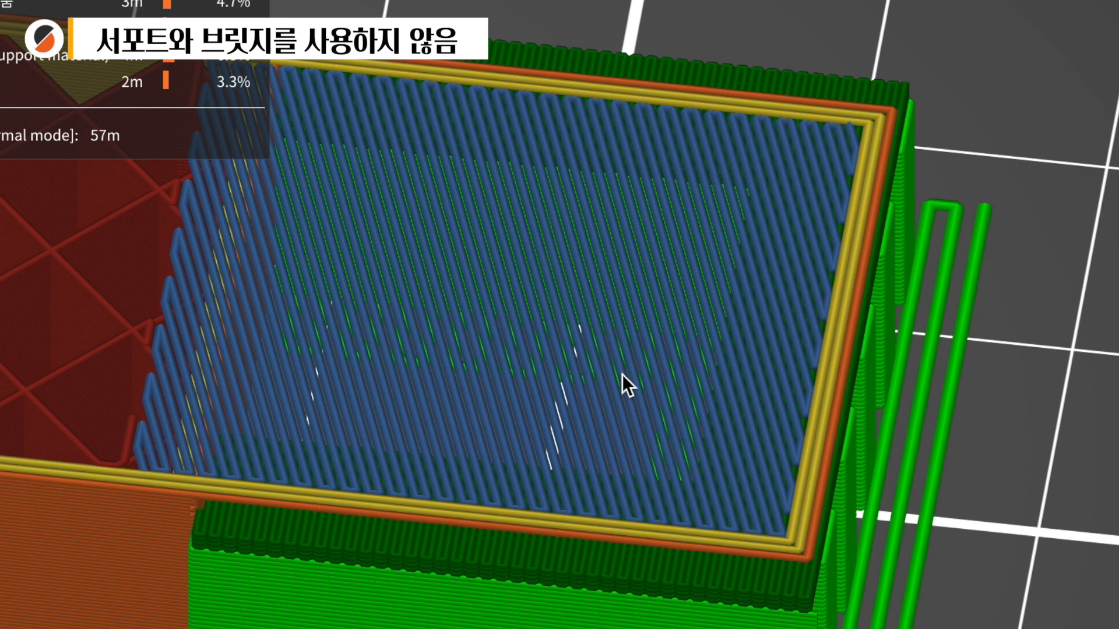
Inspect the support layout under the overhanging block and uncheck the option not to support bridges (서포트와 브릿지를 사용하지 않음)
{"action": "scroll", "coordinate": [621, 374], "scroll_direction": "down", "scroll_amount": 5}
{"action": "left_click_drag", "start_coordinate": [581, 139], "coordinate": [692, 138]}
{"action": "left_click_drag", "start_coordinate": [1118, 367], "coordinate": [1118, 397]}
{"action": "left_click_drag", "start_coordinate": [879, 397], "coordinate": [879, 428]}
{"action": "scroll", "coordinate": [881, 430], "scroll_direction": "up", "scroll_amount": 5}
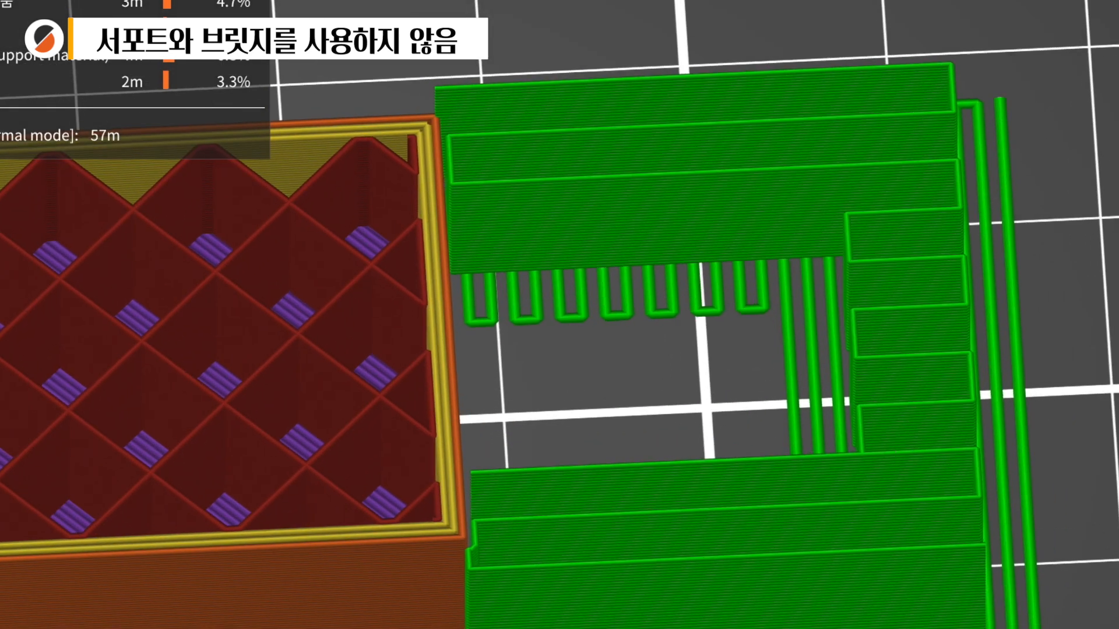
{"action": "scroll", "coordinate": [1094, 194], "scroll_direction": "down", "scroll_amount": 3}
{"action": "mouse_move", "coordinate": [1094, 195]}
{"action": "left_mouse_down"}
{"action": "mouse_move", "coordinate": [1079, 185]}
{"action": "mouse_move", "coordinate": [1094, 195]}
{"action": "left_mouse_up"}
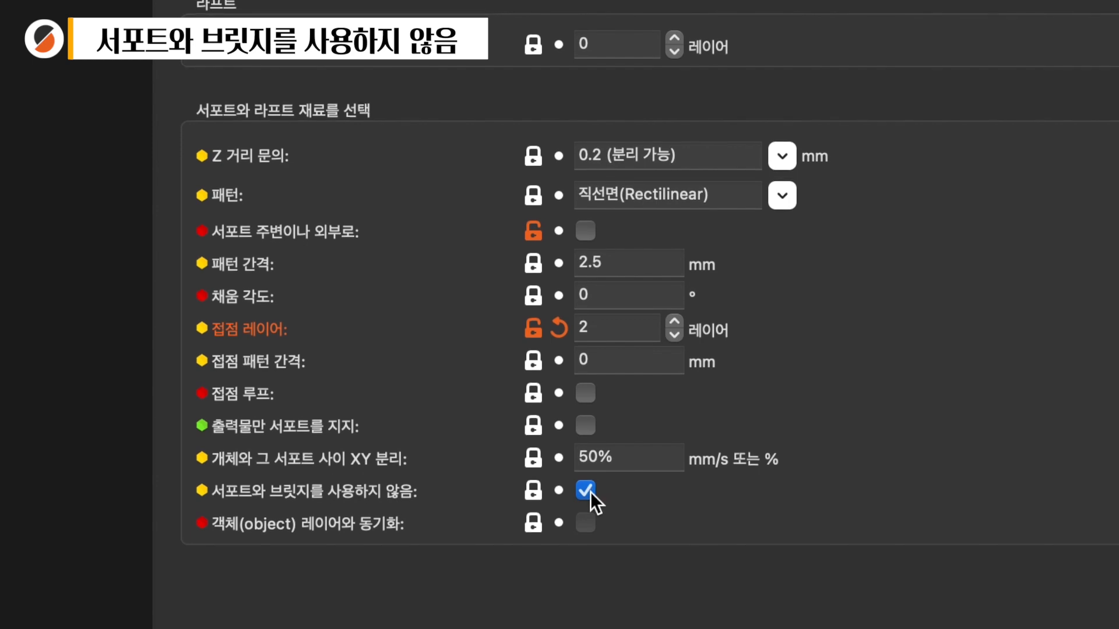
{"action": "left_click", "coordinate": [588, 491]}
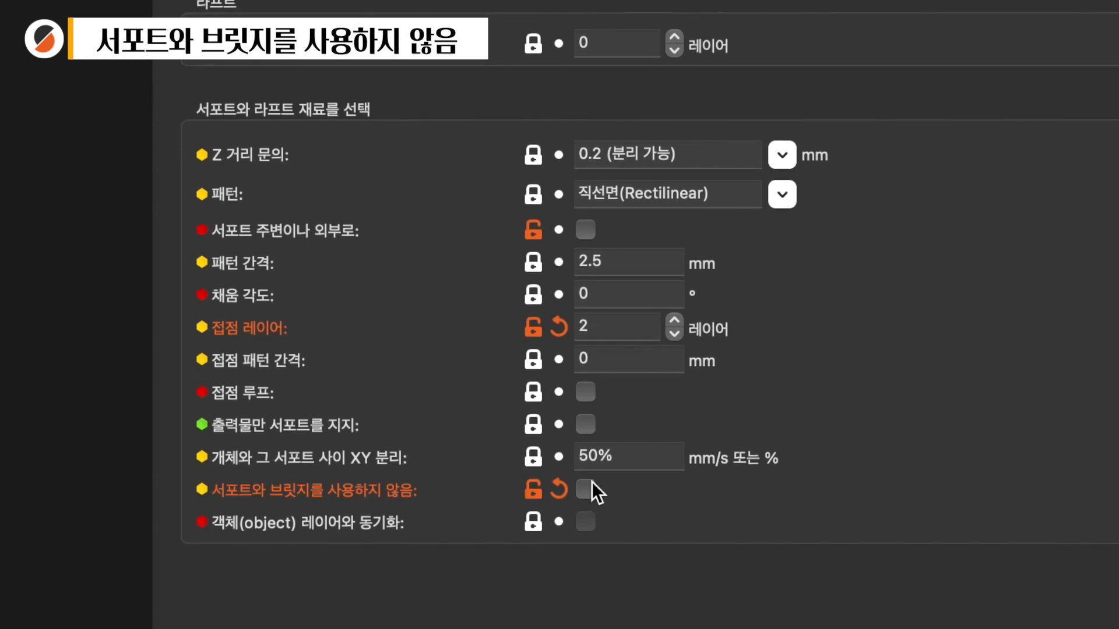